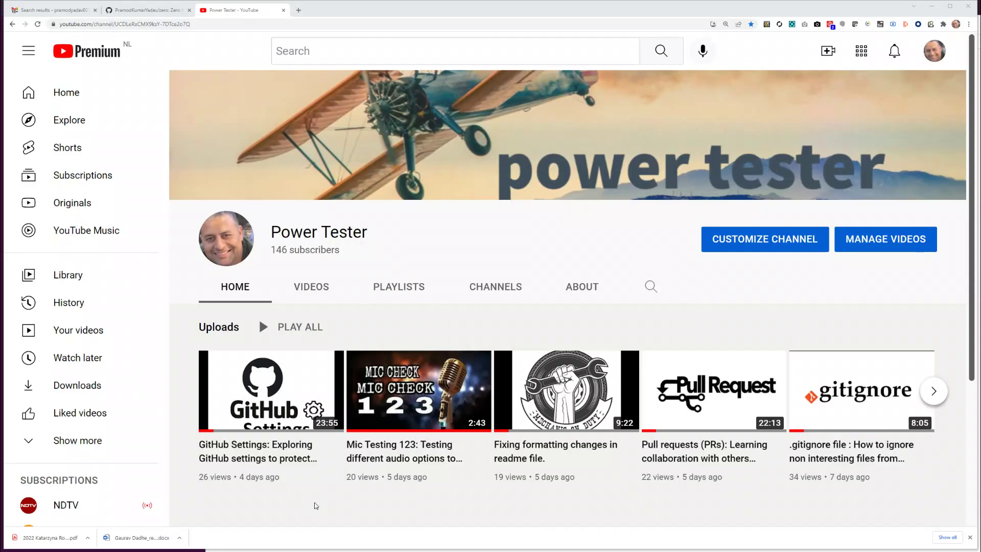
# Switch to Slack and create channel zero described as "This channel is for capturing all GitHub notifications for project zero", without adding people
pyautogui.hotkey('alt', 'Tab')
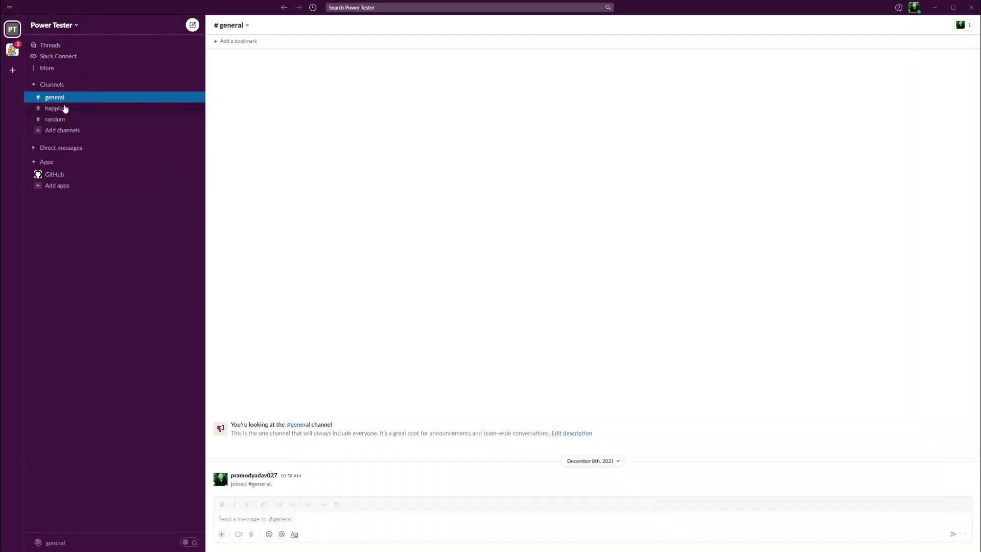
pyautogui.click(50, 133)
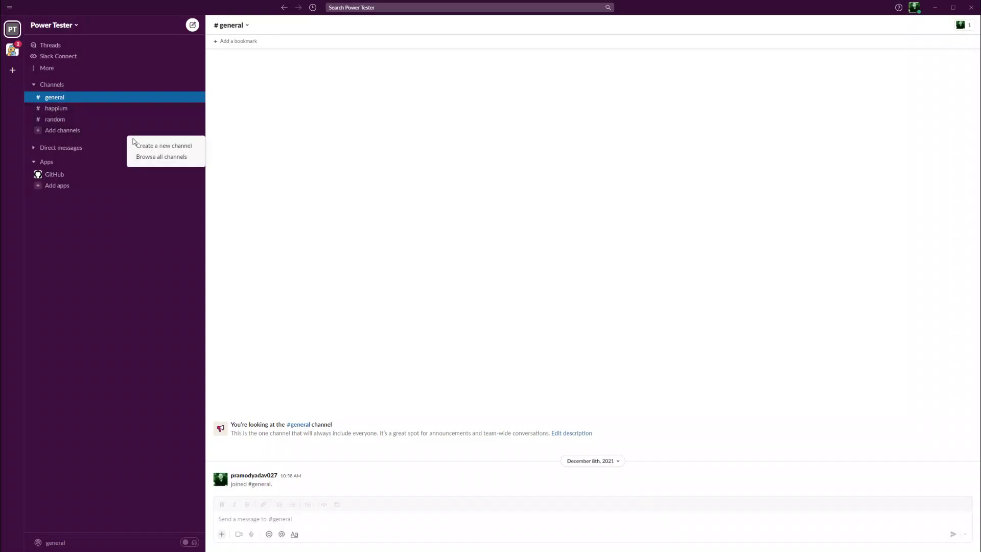
pyautogui.click(149, 145)
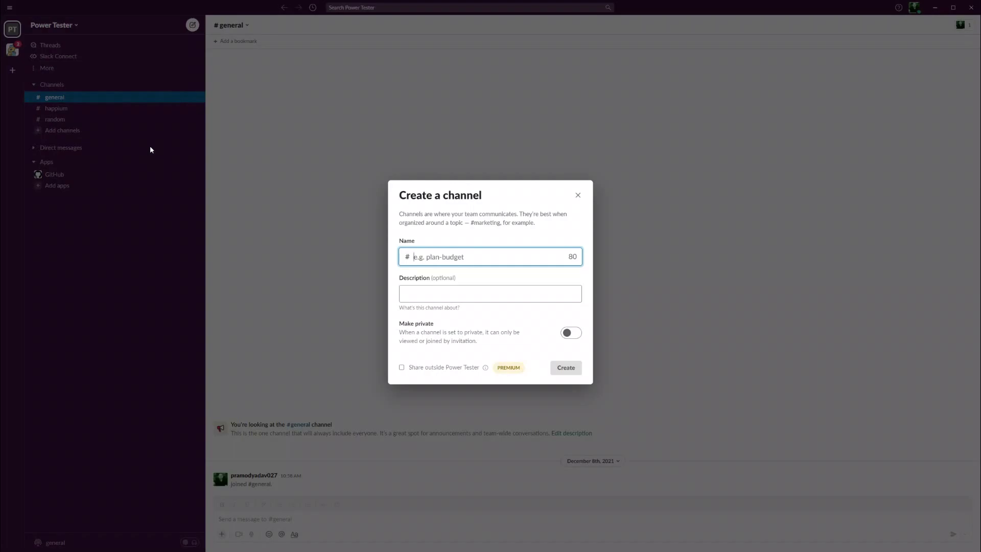
pyautogui.write('zero')
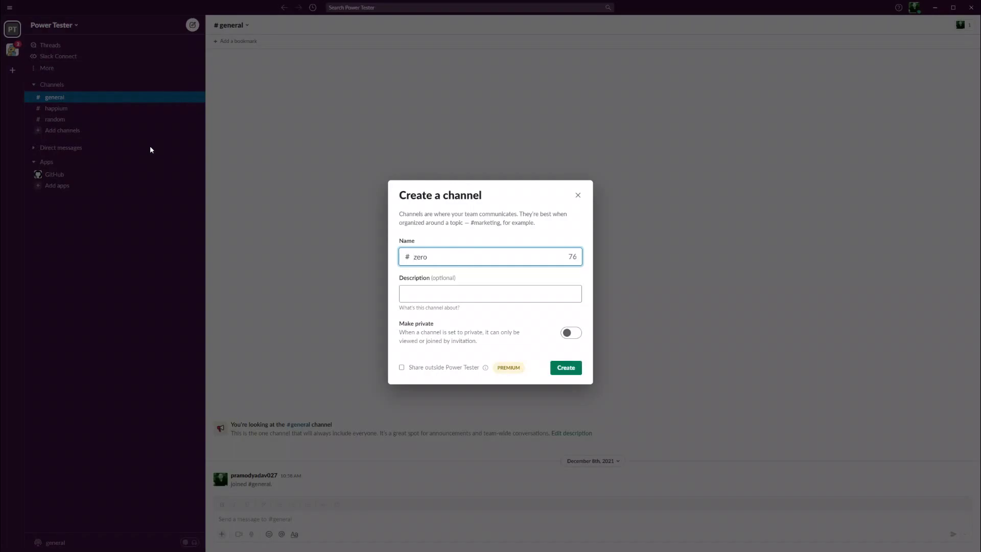
pyautogui.click(421, 294)
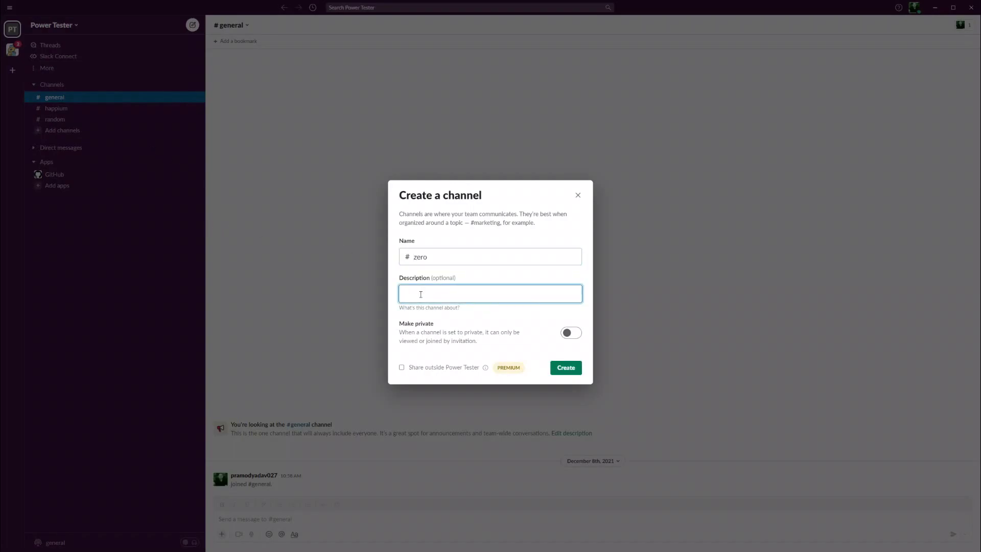
pyautogui.write('This channel is for capturing all GitHub notifications')
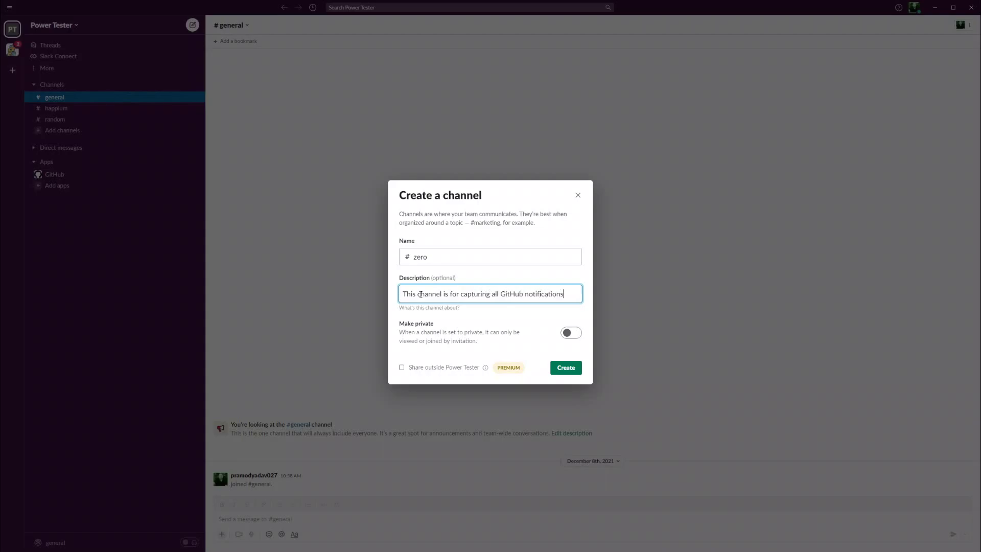
pyautogui.write(' for project')
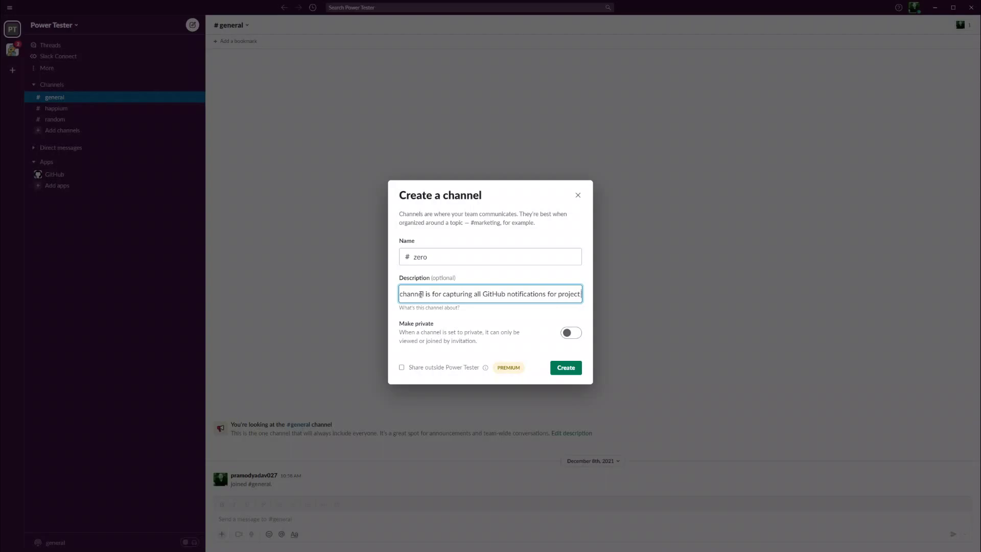
pyautogui.write(' zero')
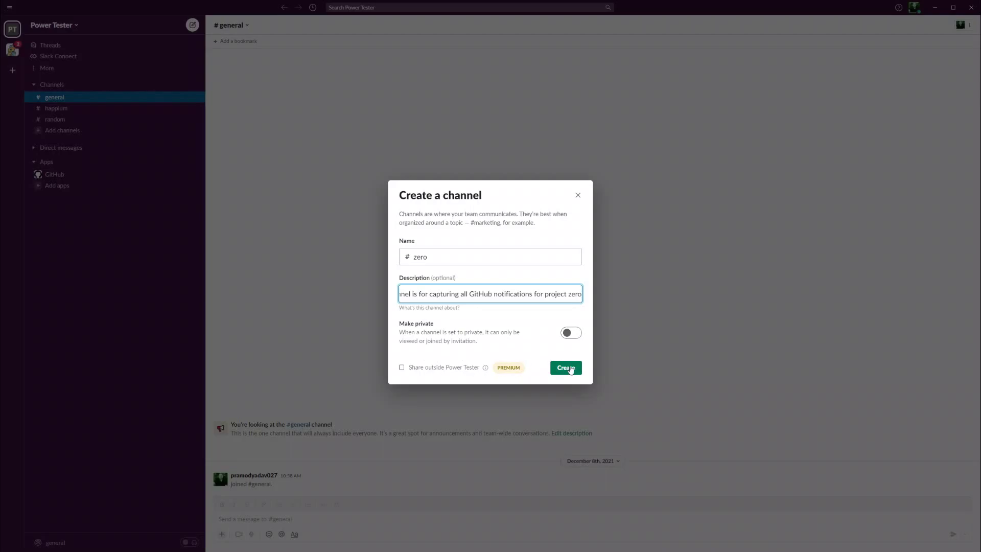
pyautogui.click(570, 369)
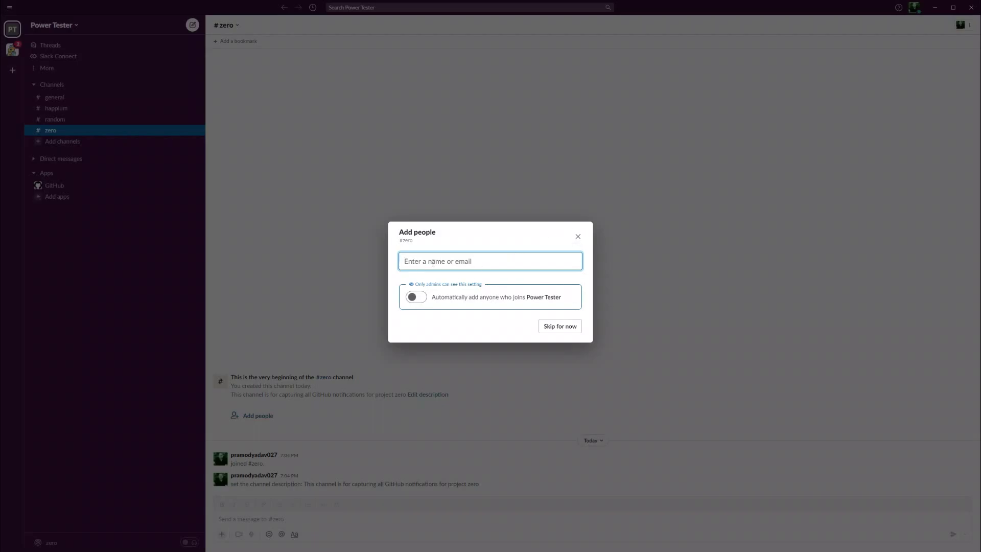
pyautogui.click(577, 236)
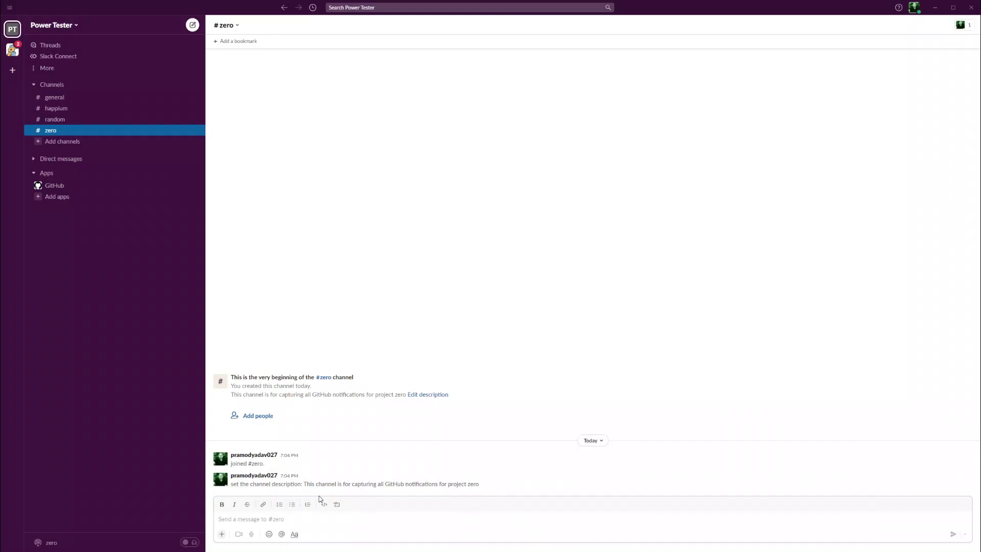
# Switch to Chrome and search the web for "github slack integration" in a new tab
pyautogui.hotkey('alt', 'Tab')
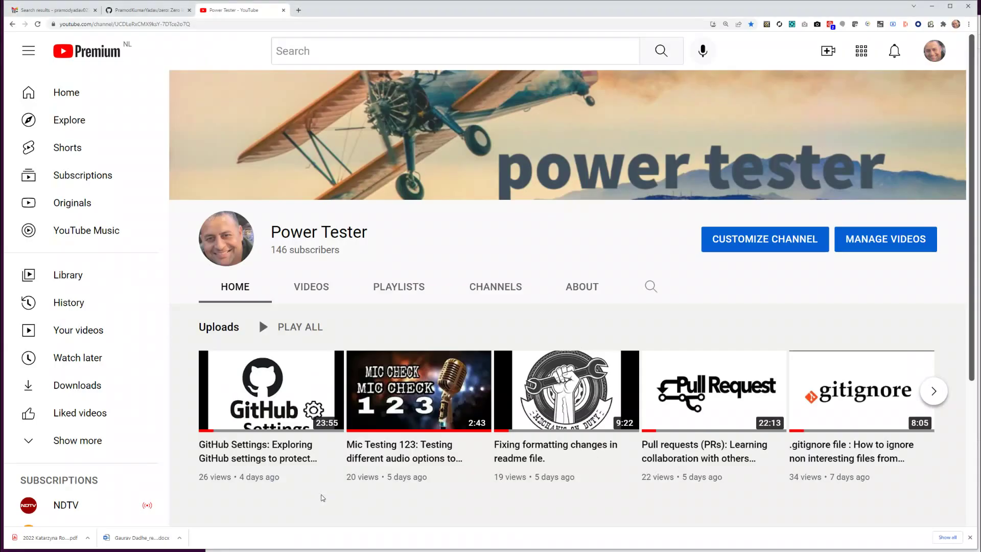
pyautogui.click(299, 10)
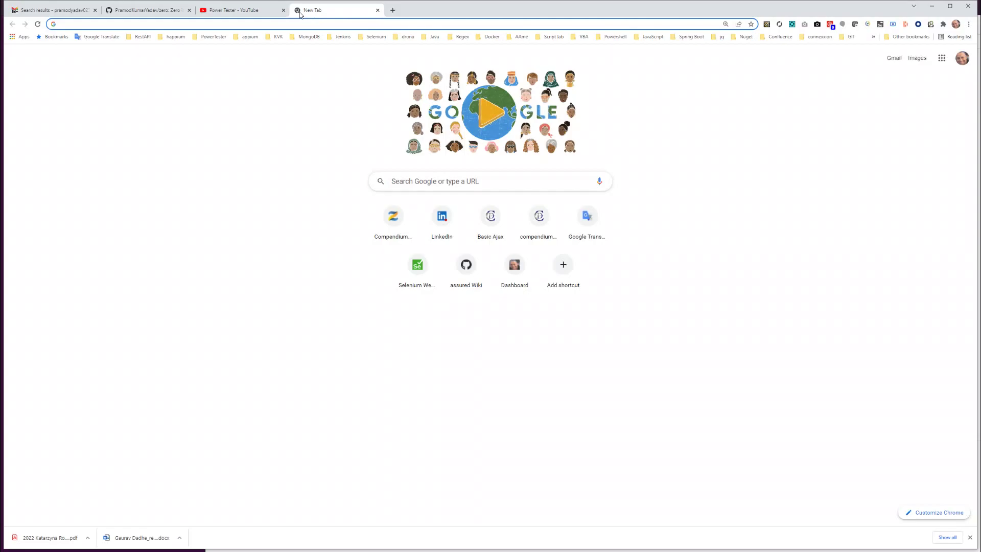
pyautogui.hotkey('ctrl', '+')
pyautogui.hotkey('ctrl', '+')
pyautogui.hotkey('ctrl', '+')
pyautogui.hotkey('ctrl', '+')
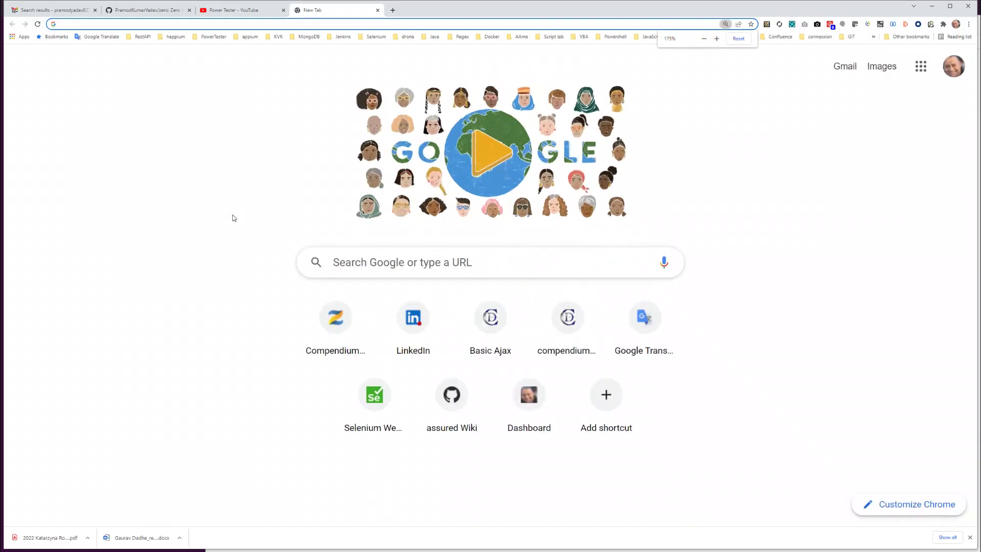
pyautogui.click(160, 25)
pyautogui.write('githu')
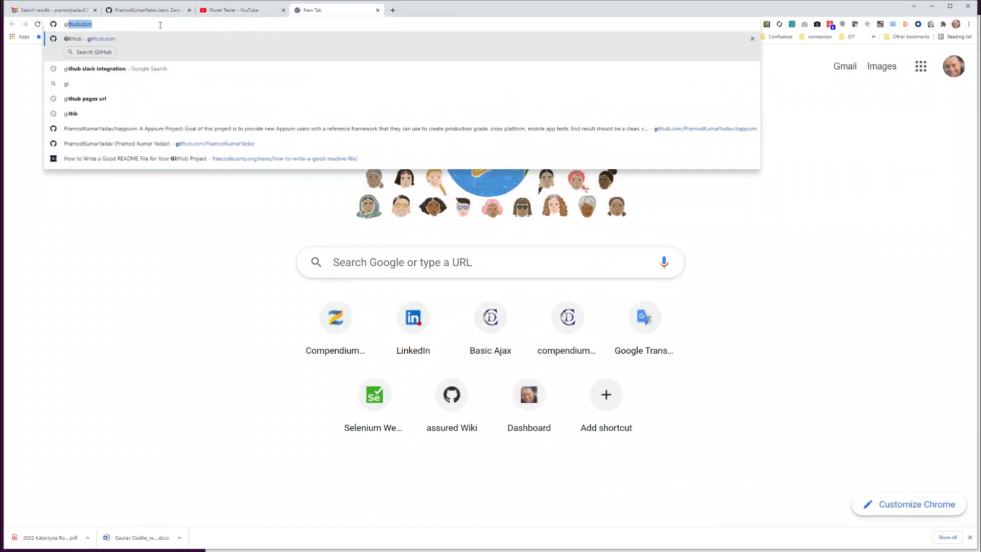
pyautogui.write('b slack integration')
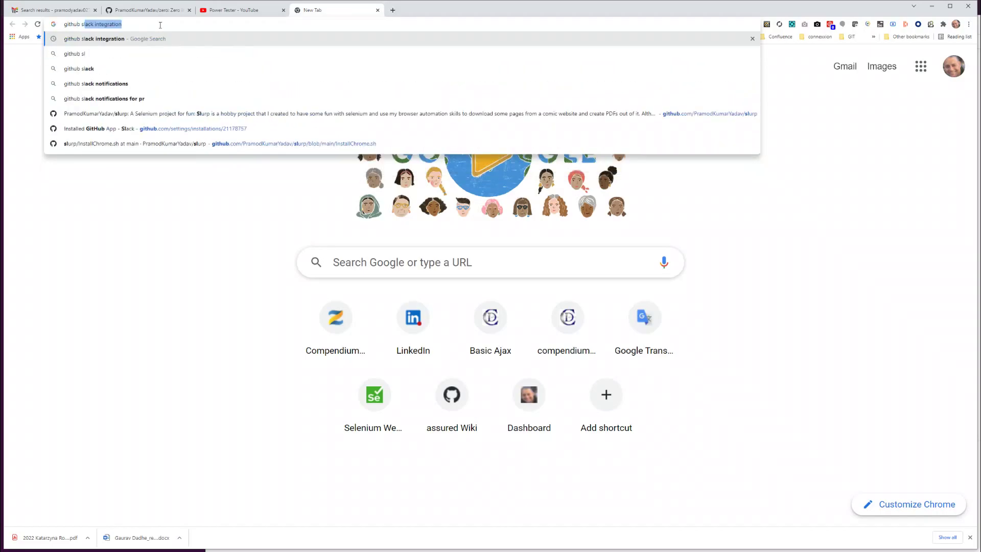
pyautogui.press('Return')
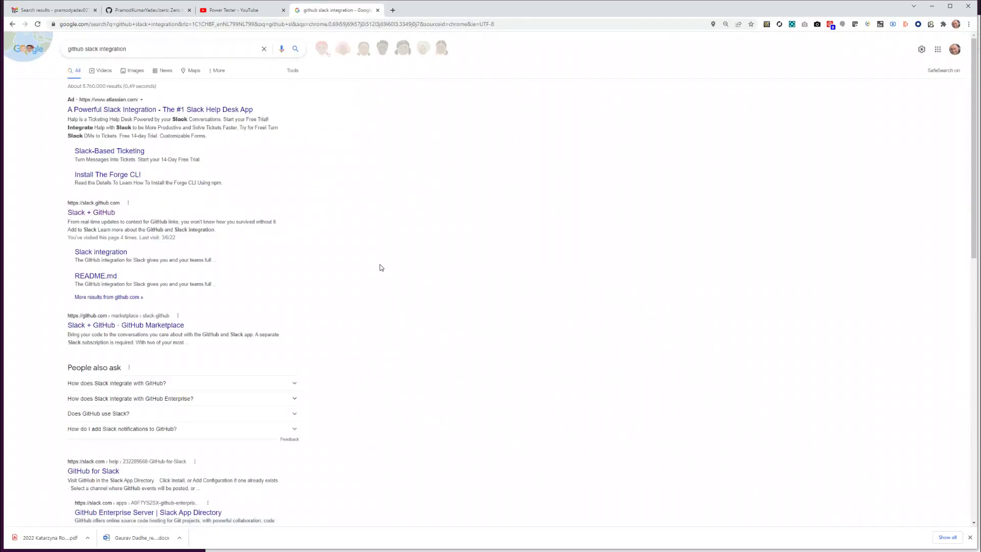
# Open the Slack + GitHub search result from slack.github.com in a separate tab and bring it to the front
pyautogui.hotkey('ctrl', '+')
pyautogui.hotkey('ctrl', '+')
pyautogui.hotkey('ctrl', '+')
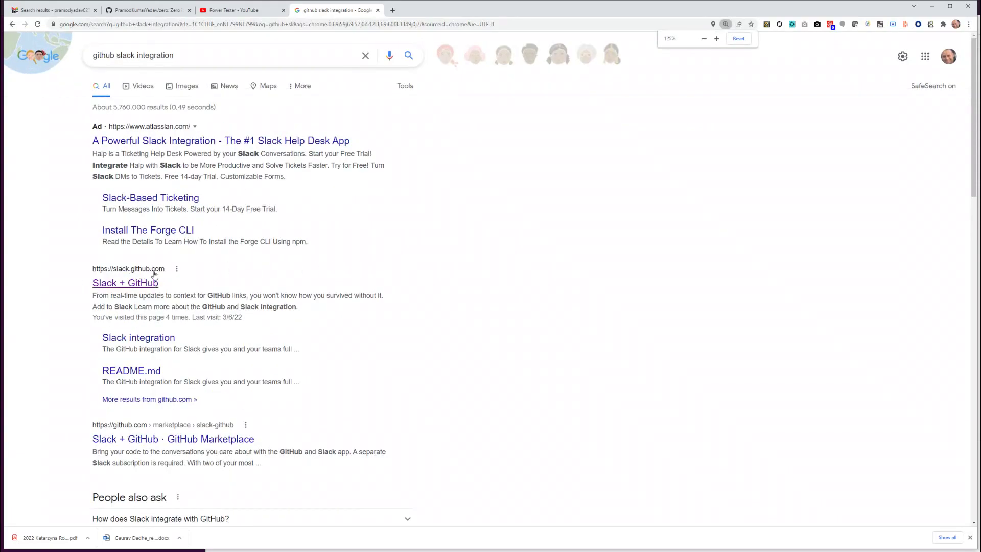
pyautogui.rightClick(123, 284)
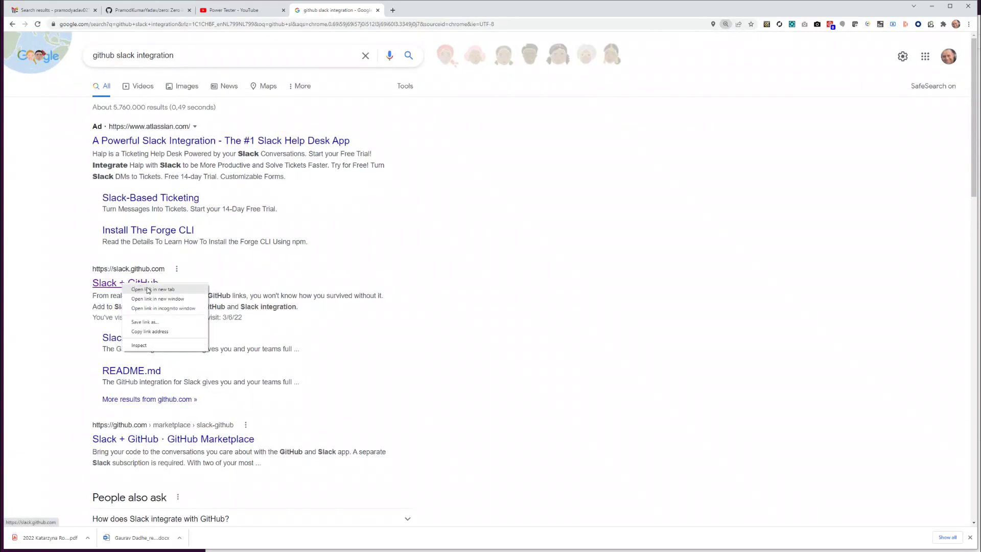
pyautogui.click(151, 290)
pyautogui.click(420, 10)
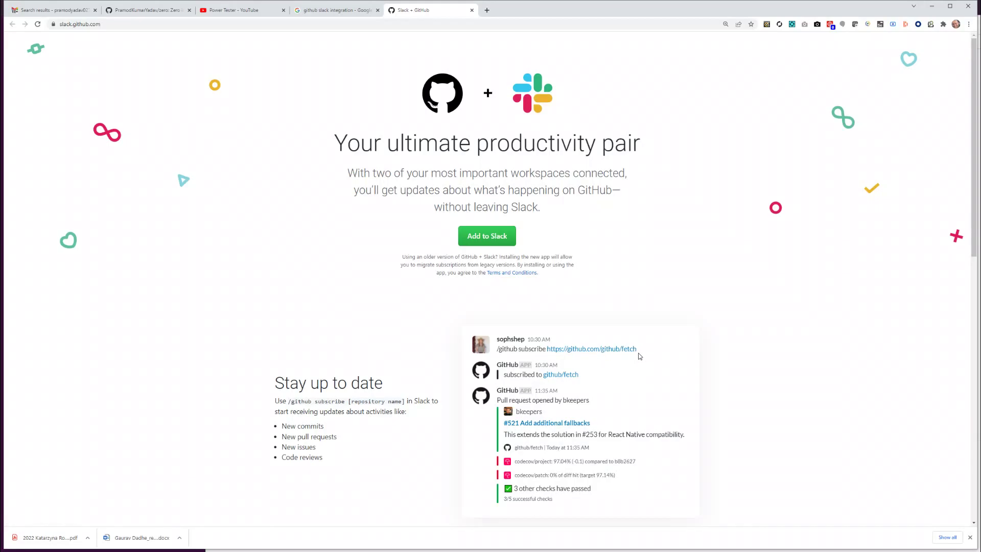
# Add the GitHub app to the Power Tester Slack workspace, allow the requested permissions and let the redirect open Slack
pyautogui.click(480, 239)
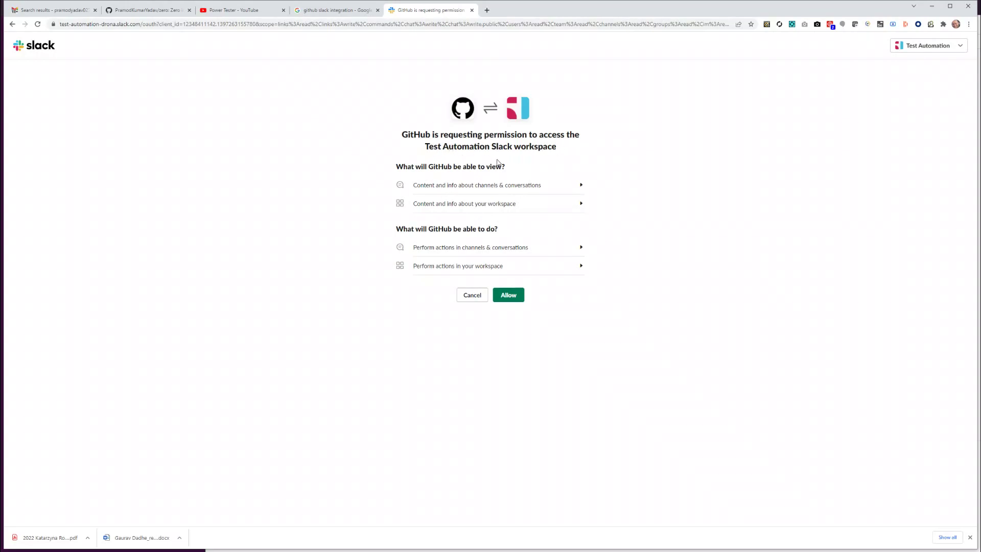
pyautogui.click(961, 48)
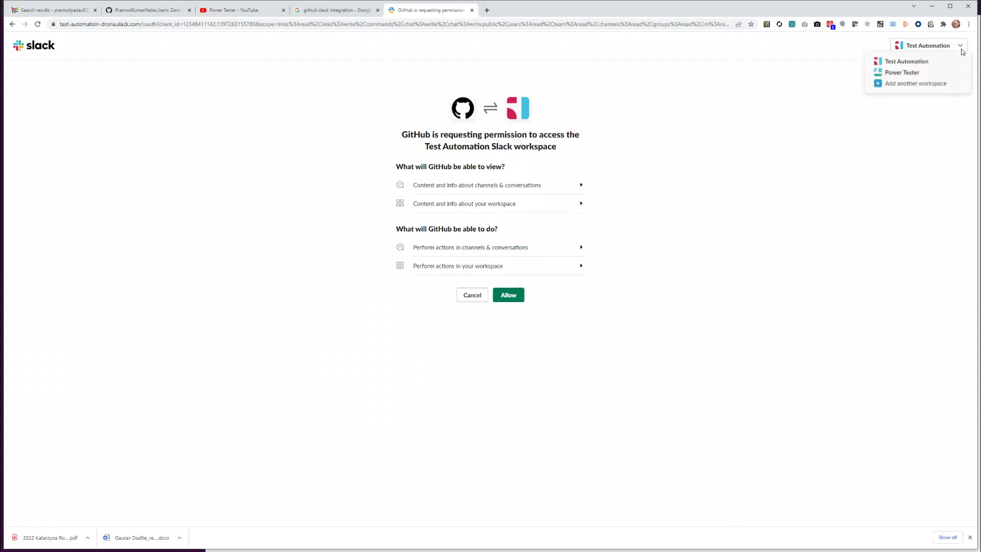
pyautogui.click(907, 75)
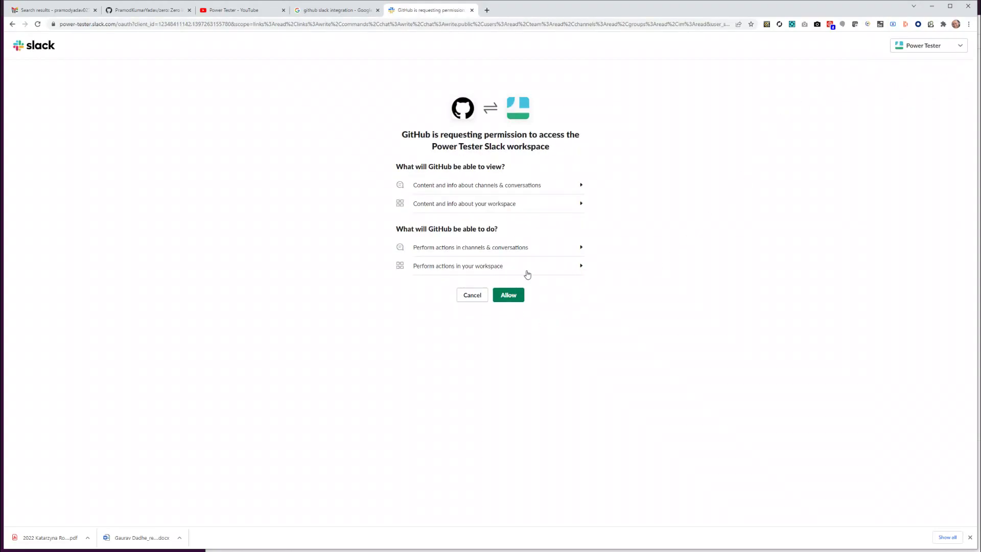
pyautogui.click(511, 296)
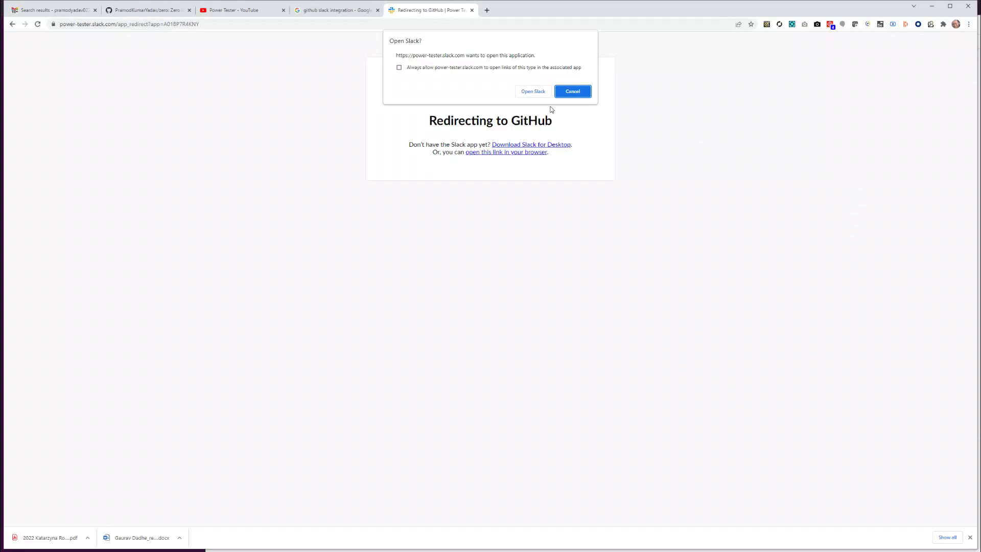
pyautogui.click(534, 92)
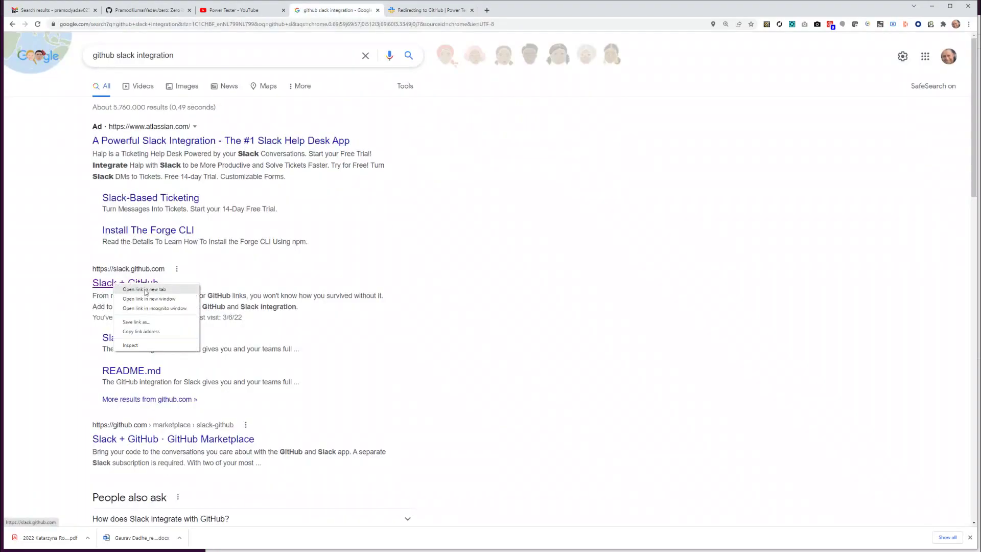
# Open the Slack + GitHub page again in a new tab and copy its example command text "/github subscribe"
pyautogui.click(148, 290)
pyautogui.click(513, 5)
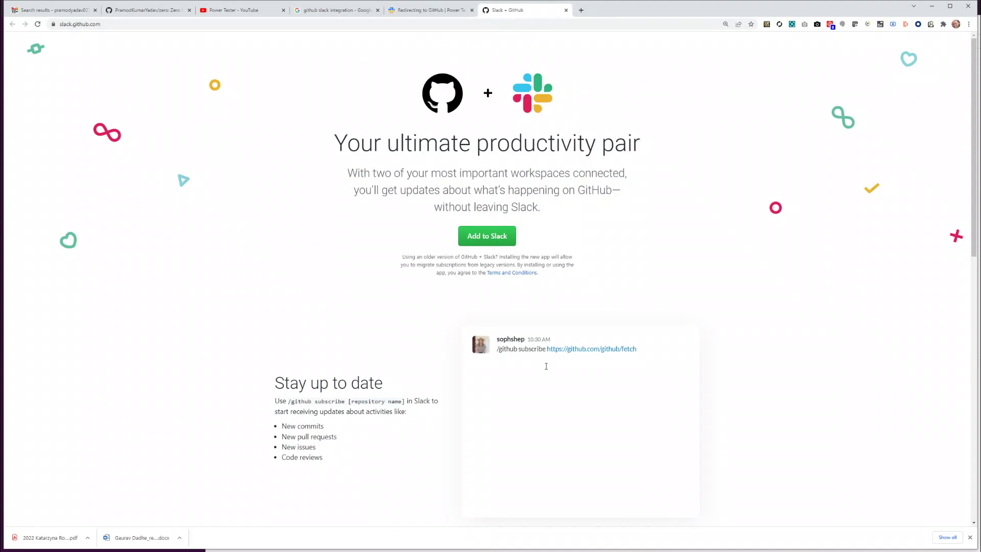
pyautogui.scroll(-1, 534, 358)
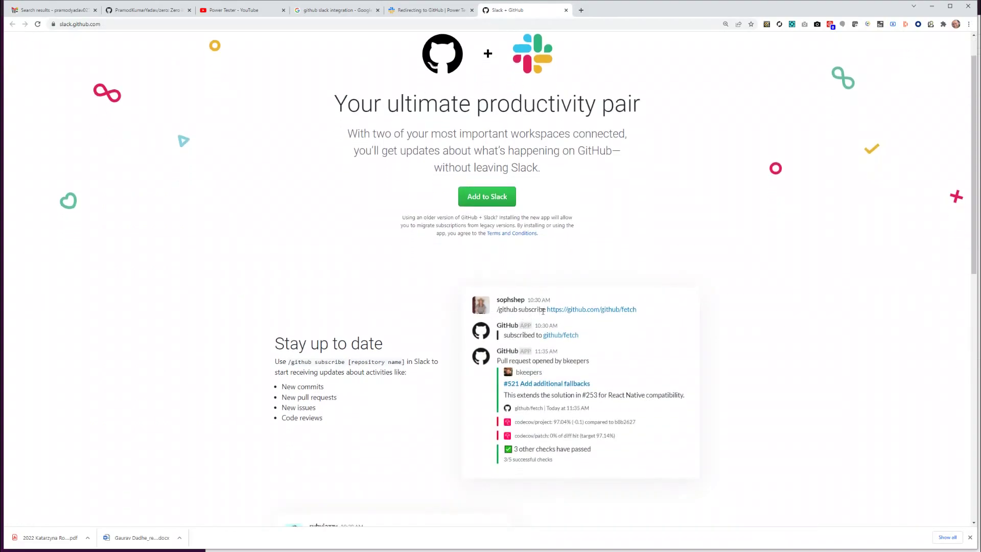
pyautogui.moveTo(547, 310); pyautogui.dragTo(497, 311)
pyautogui.hotkey('ctrl', 'c')
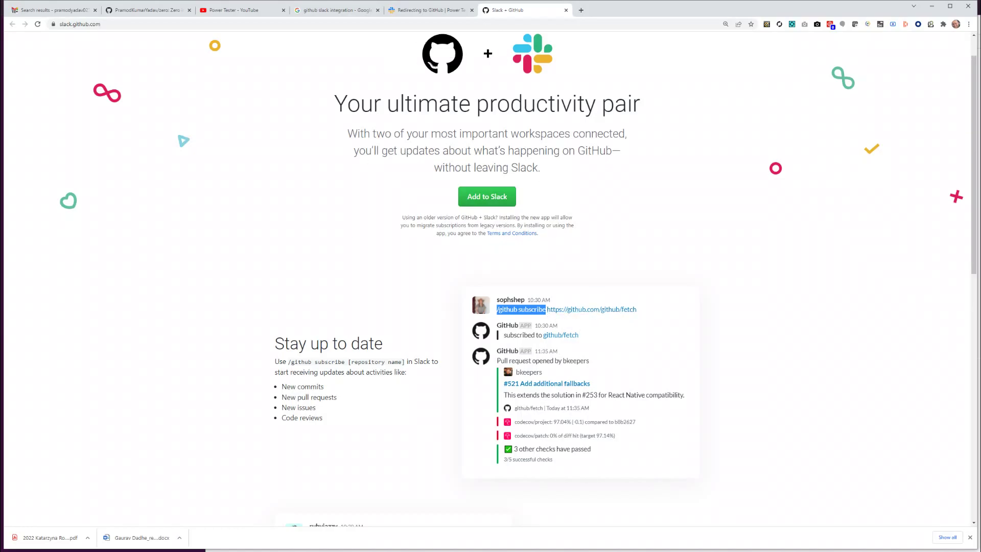
# Switch to Slack and paste the copied "/github subscribe" command into the message box of the zero channel
pyautogui.hotkey('alt', 'Tab')
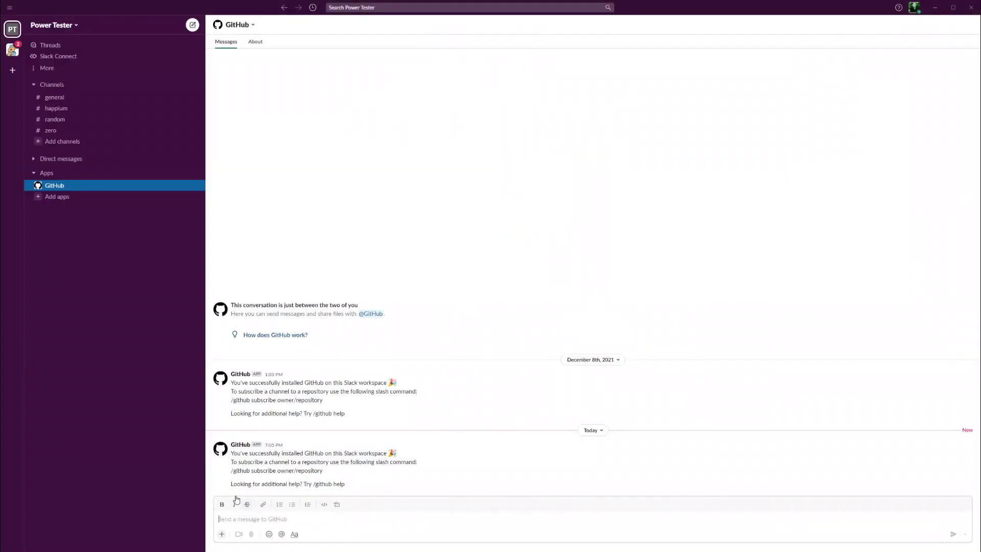
pyautogui.click(62, 134)
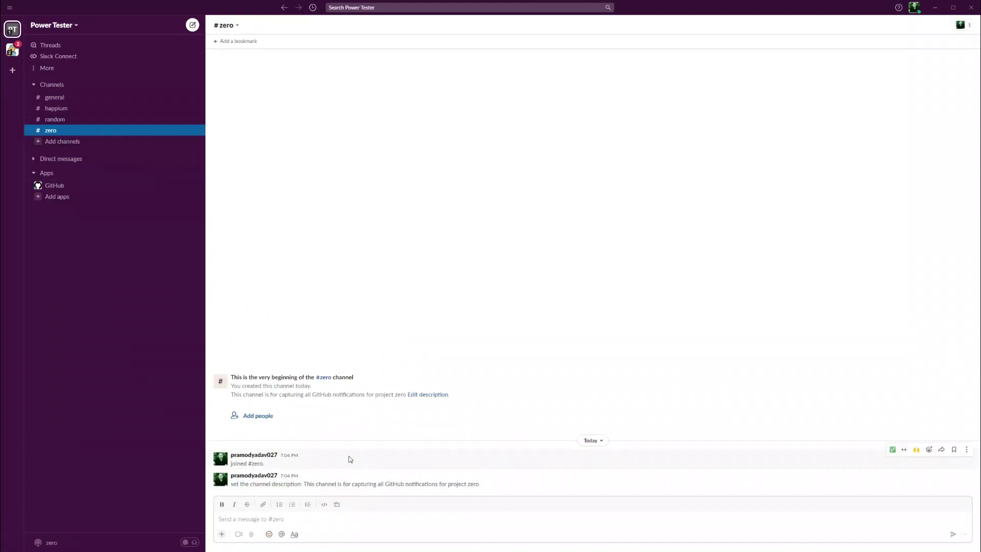
pyautogui.hotkey('ctrl', '=')
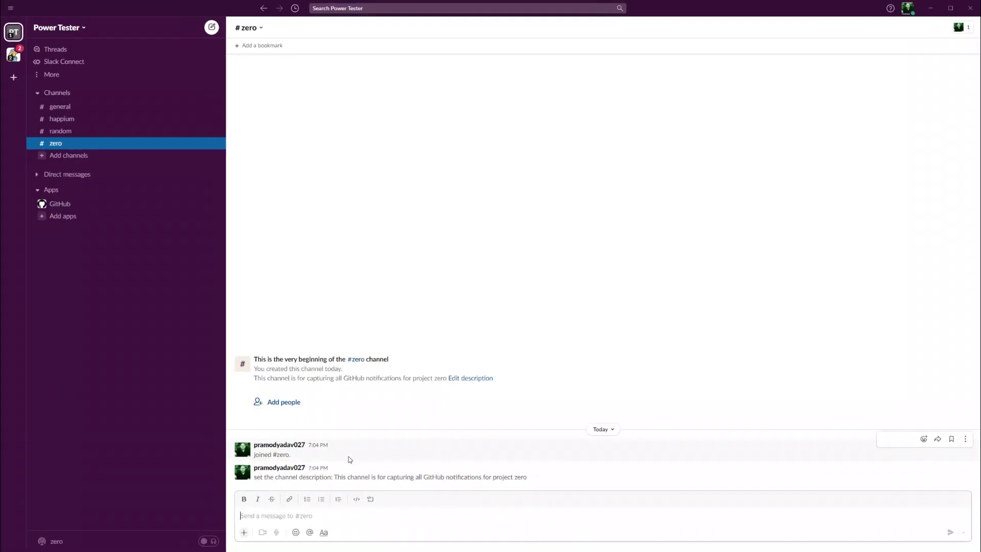
pyautogui.hotkey('ctrl', '=')
pyautogui.hotkey('ctrl', '=')
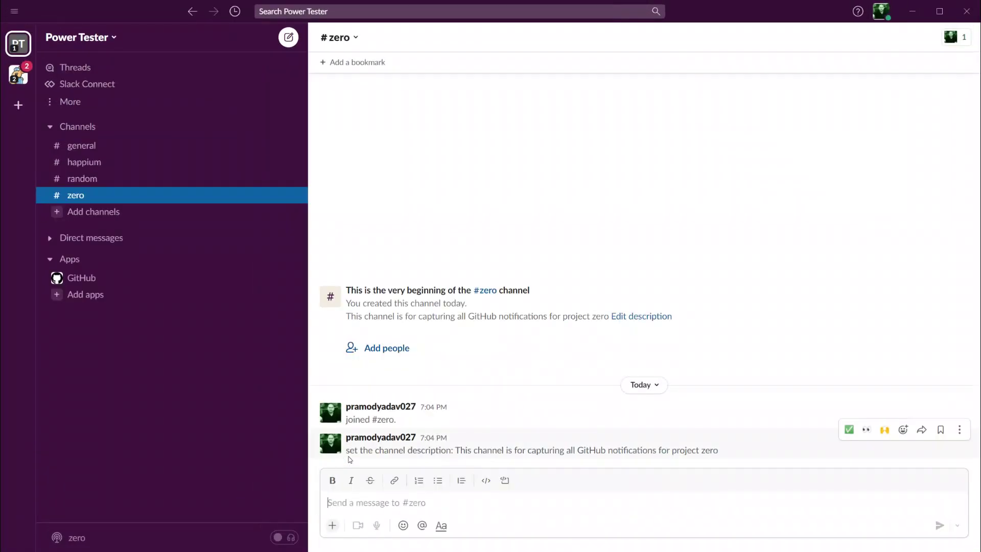
pyautogui.hotkey('ctrl', 'v')
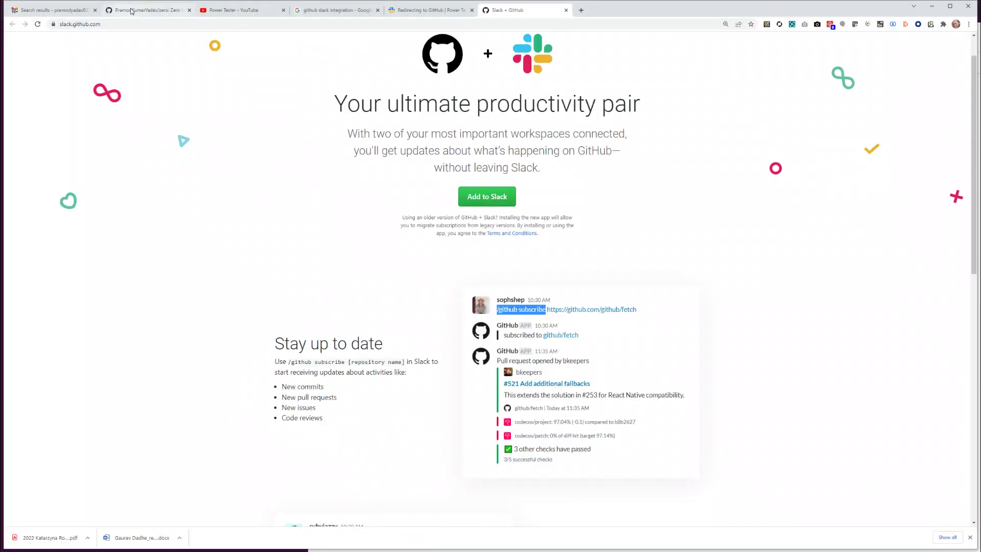
# Copy the zero repository's URL from Chrome, append it to the /github subscribe command in Slack's zero channel and send it
pyautogui.click(131, 10)
pyautogui.hotkey('ctrl', 'l')
pyautogui.hotkey('ctrl', 'c')
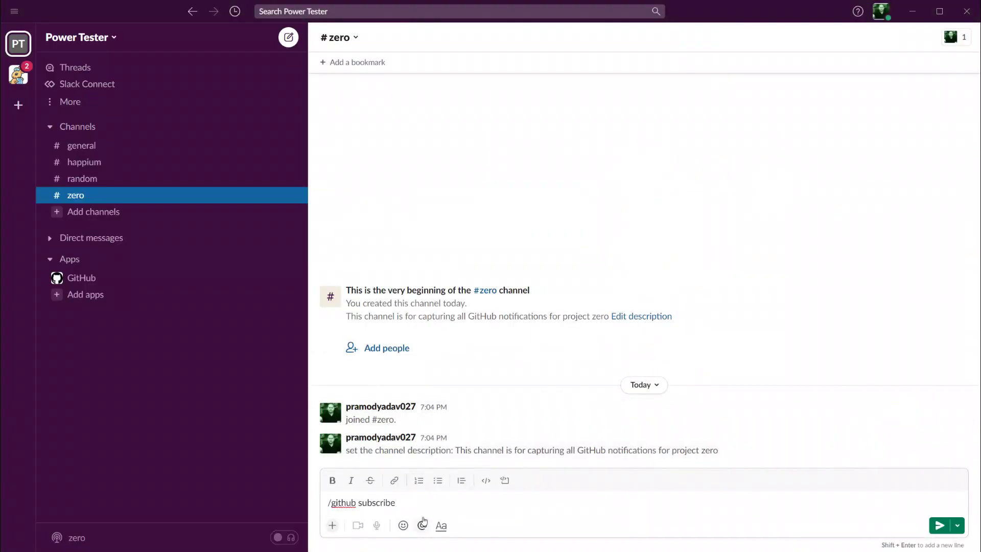
pyautogui.rightClick(416, 507)
pyautogui.click(430, 529)
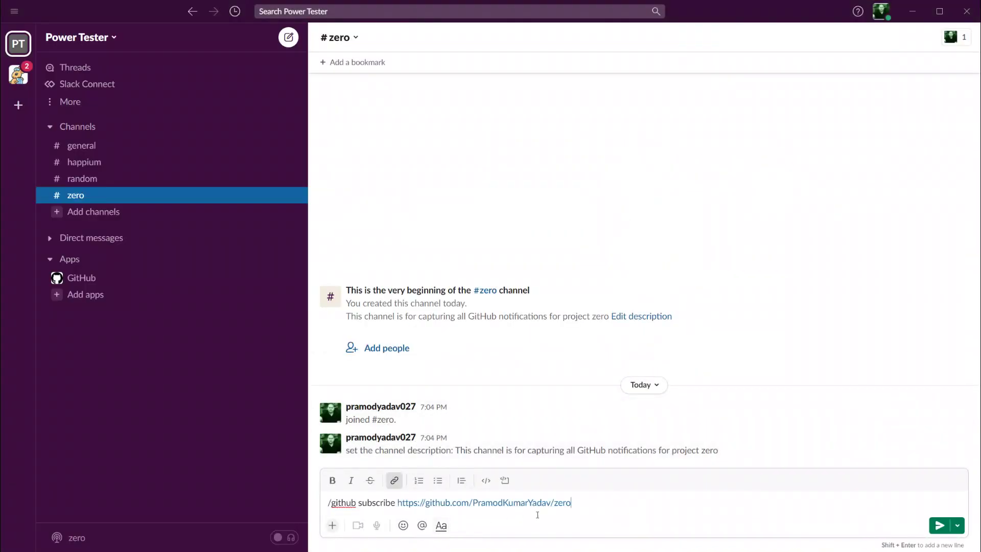
pyautogui.click(939, 525)
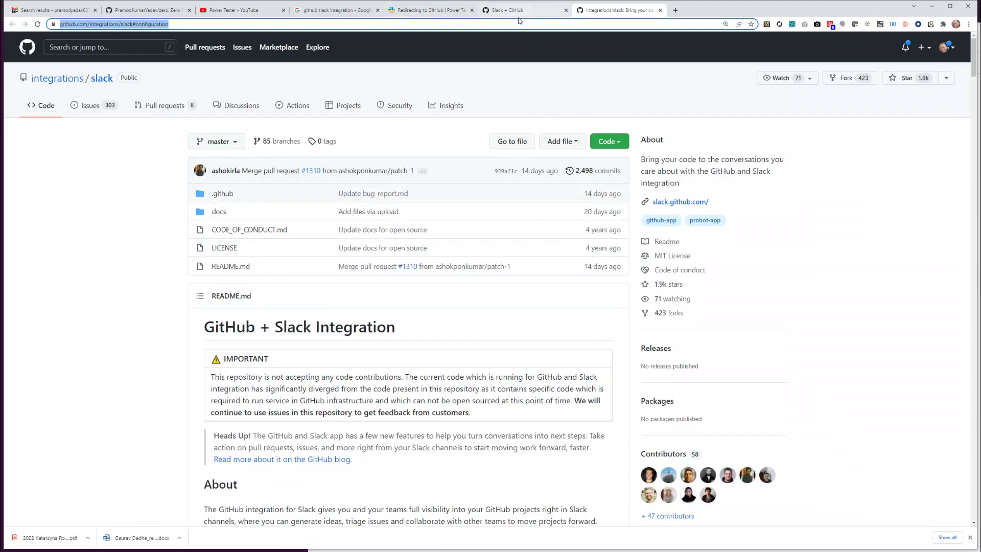
# Start a new issue in the zero repository titled "Add a test automation framework to the project"
pyautogui.click(160, 14)
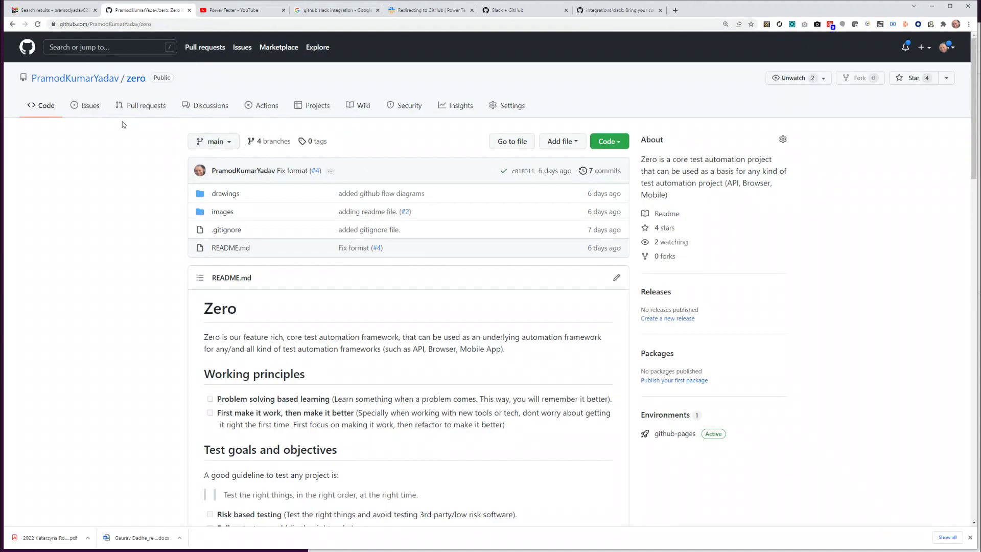
pyautogui.click(90, 105)
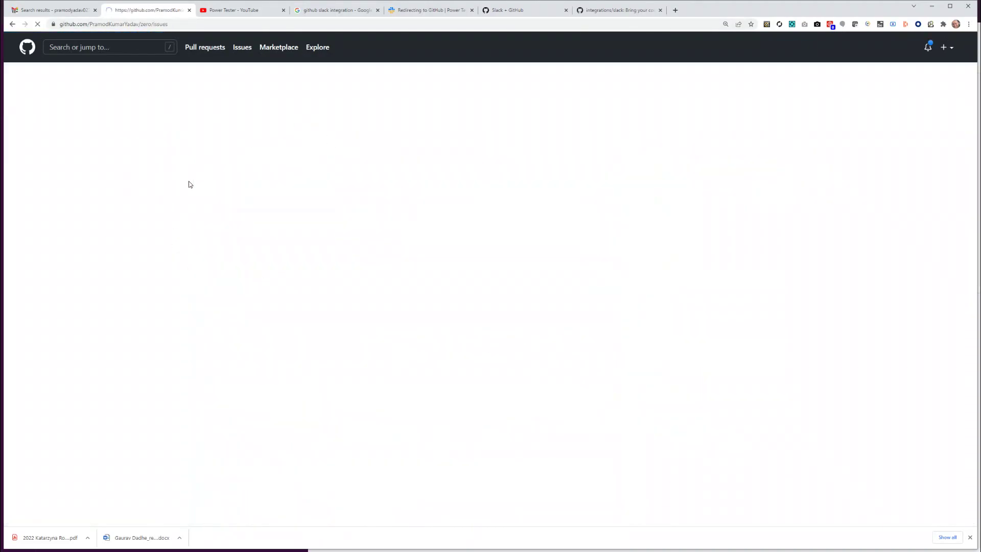
pyautogui.click(765, 142)
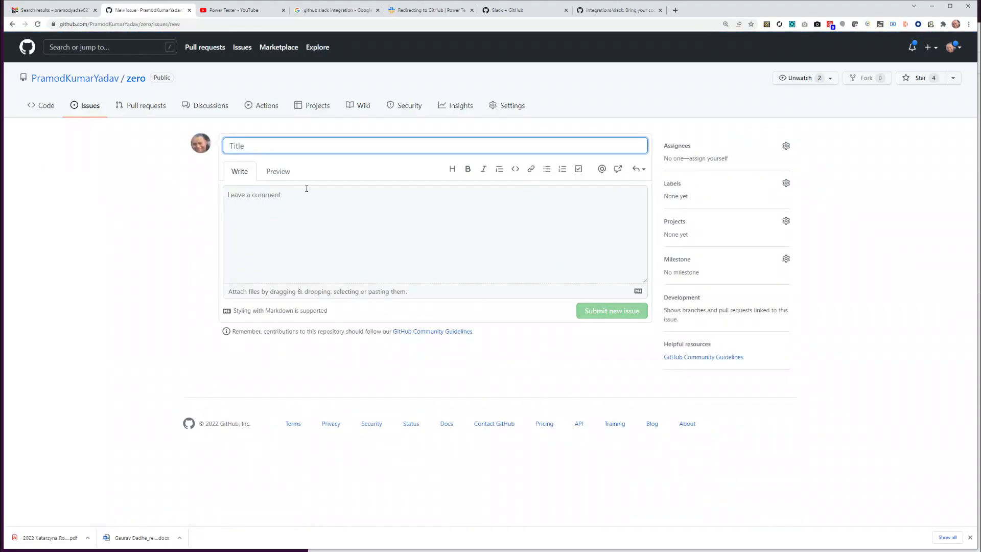
pyautogui.write('Add ')
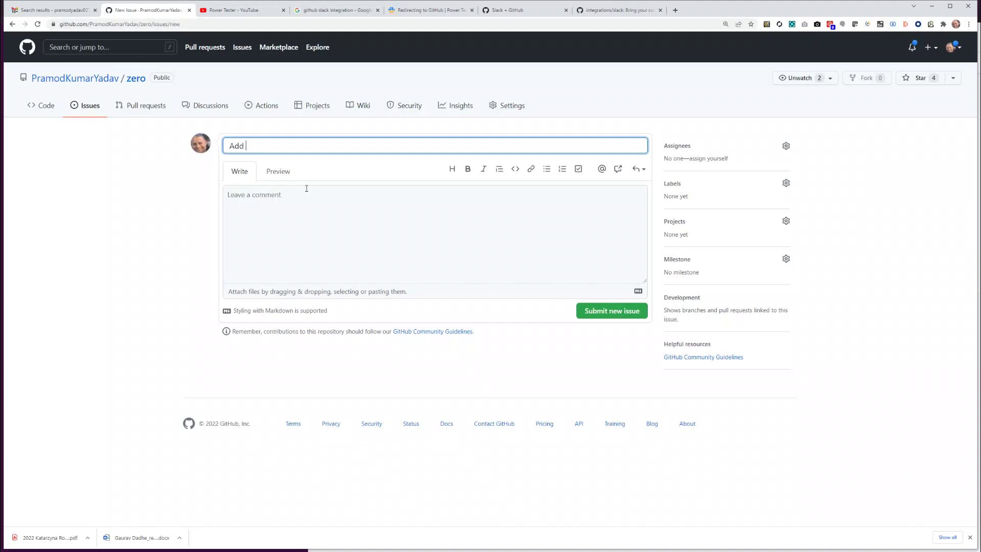
pyautogui.write('a test automation framework to the project')
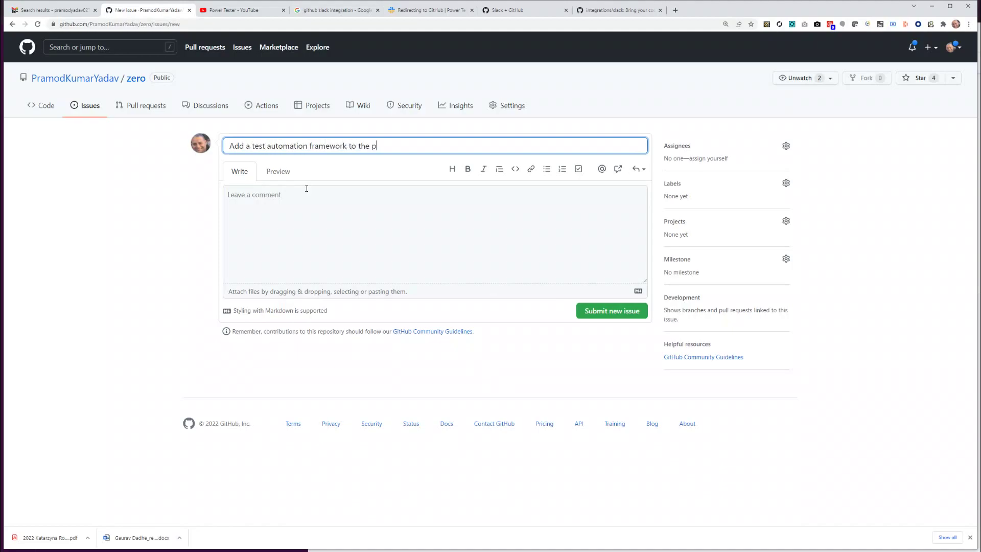
pyautogui.hotkey('ctrl', '+')
pyautogui.hotkey('ctrl', '+')
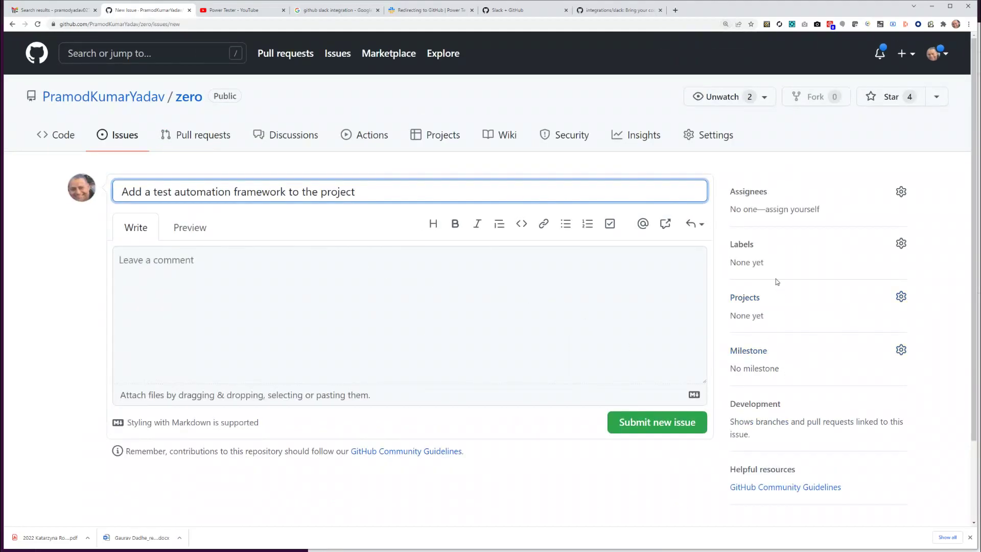
# Apply the enhancement label to the new issue and submit it
pyautogui.click(763, 266)
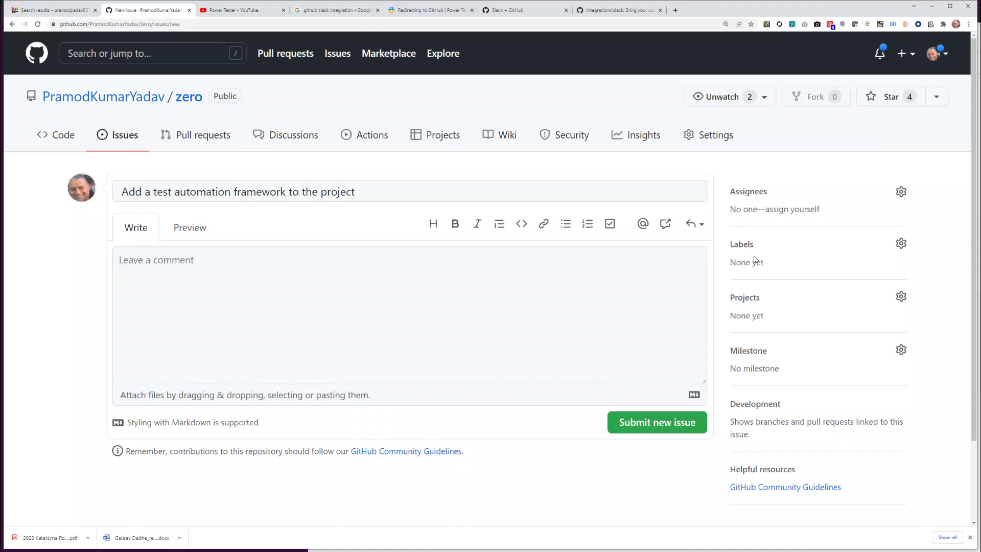
pyautogui.click(899, 244)
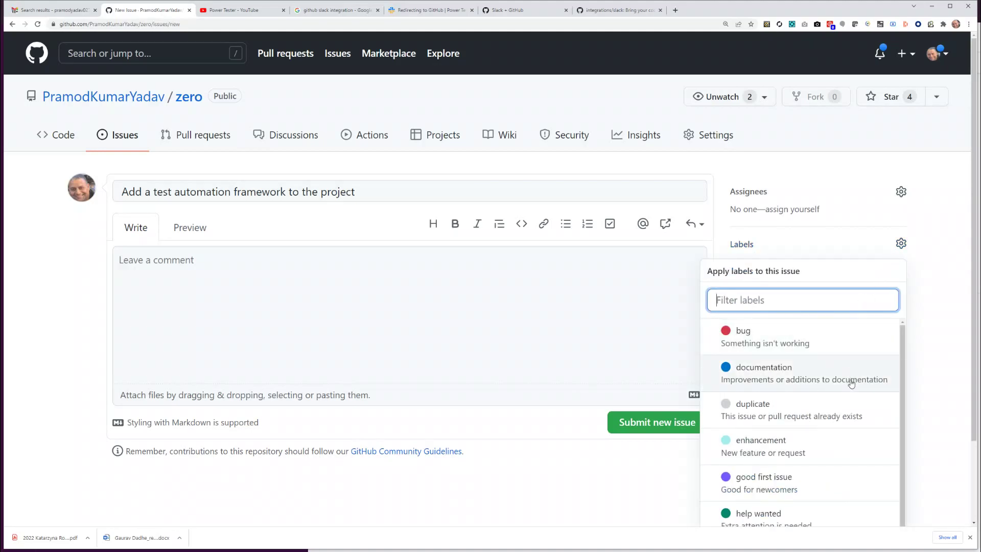
pyautogui.scroll(-1, 851, 383)
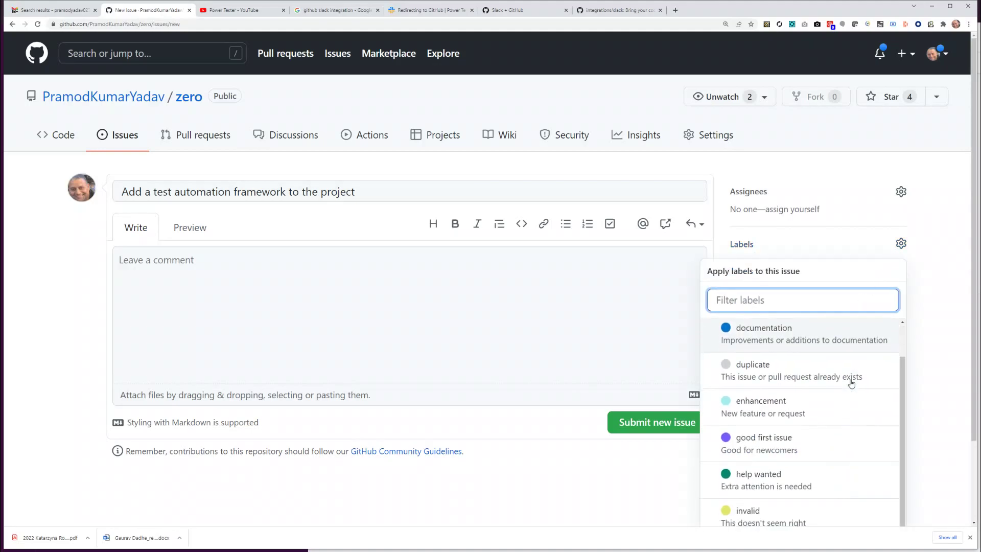
pyautogui.click(773, 400)
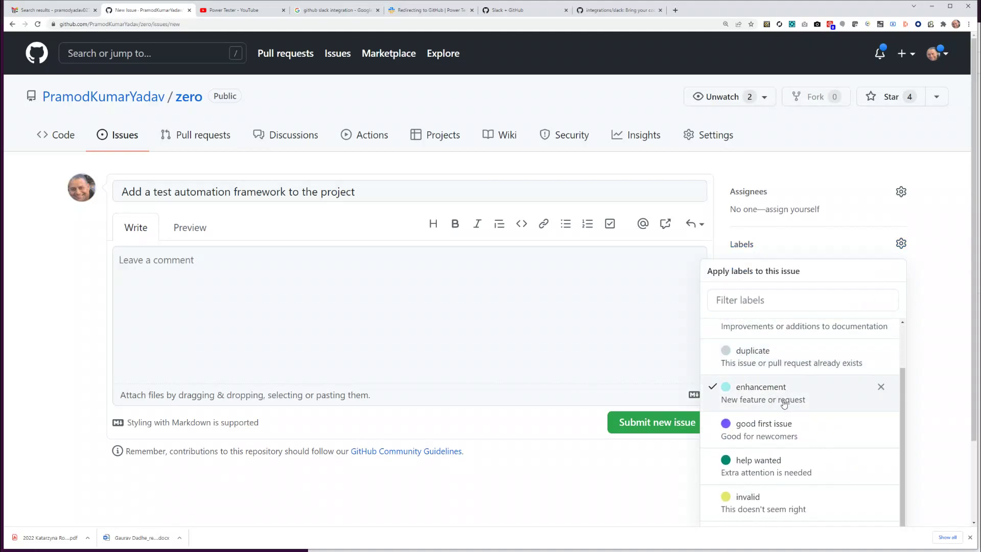
pyautogui.click(657, 486)
pyautogui.click(658, 424)
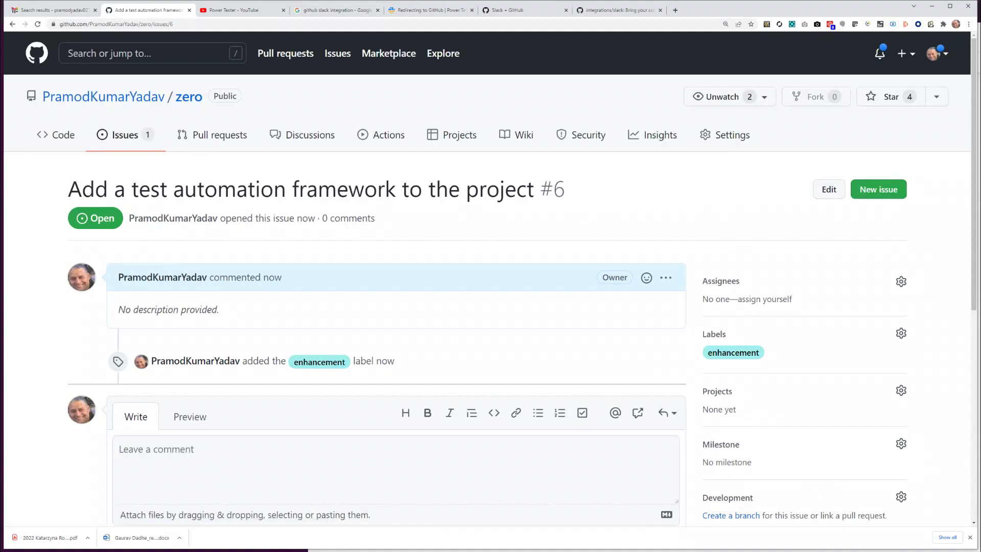
# Check the zero channel in Slack for the new issue's GitHub notification and return to the issue in Chrome
pyautogui.hotkey('alt', 'Tab')
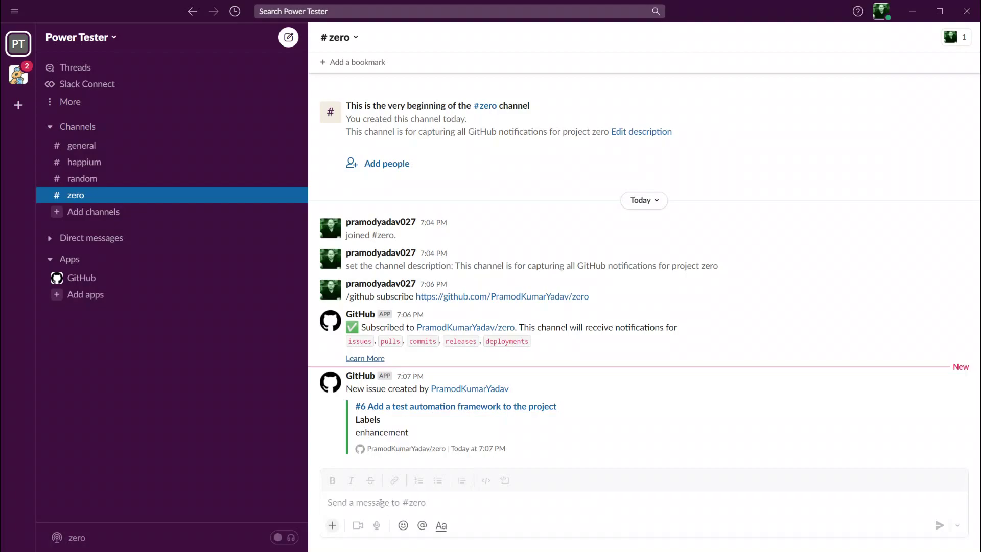
pyautogui.click(461, 408)
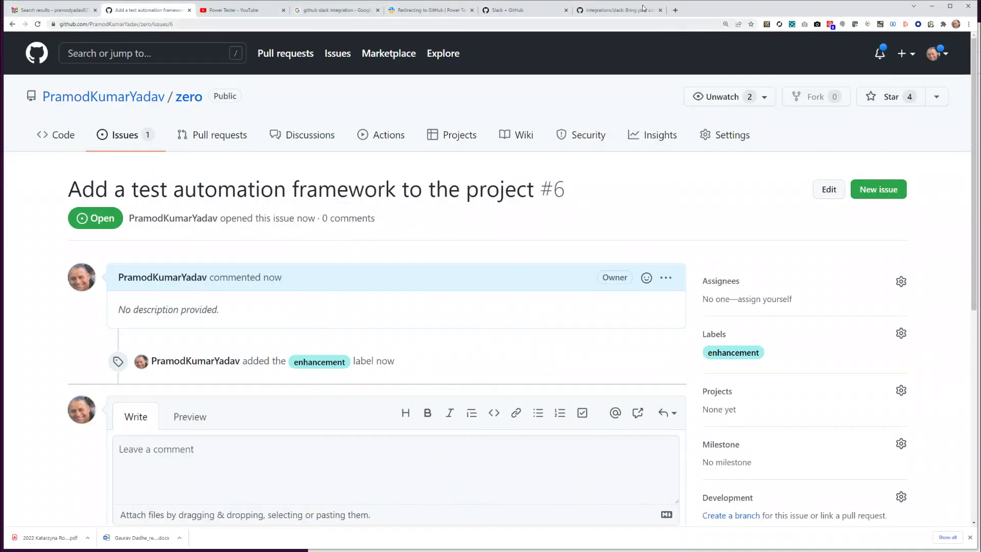
# Open the Subscribing and Unsubscribing section of the integrations/slack README
pyautogui.click(615, 10)
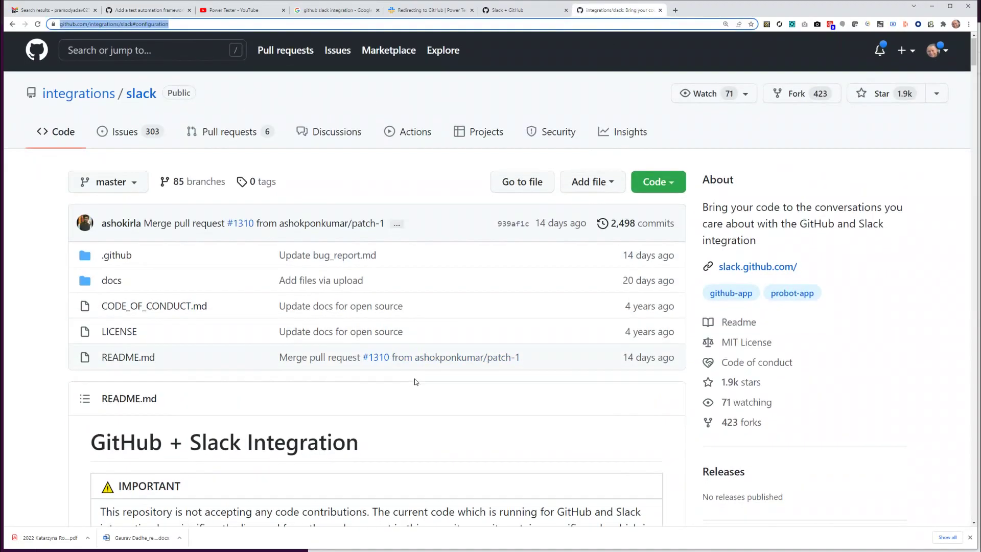
pyautogui.scroll(-4, 416, 378)
pyautogui.scroll(-7, 417, 378)
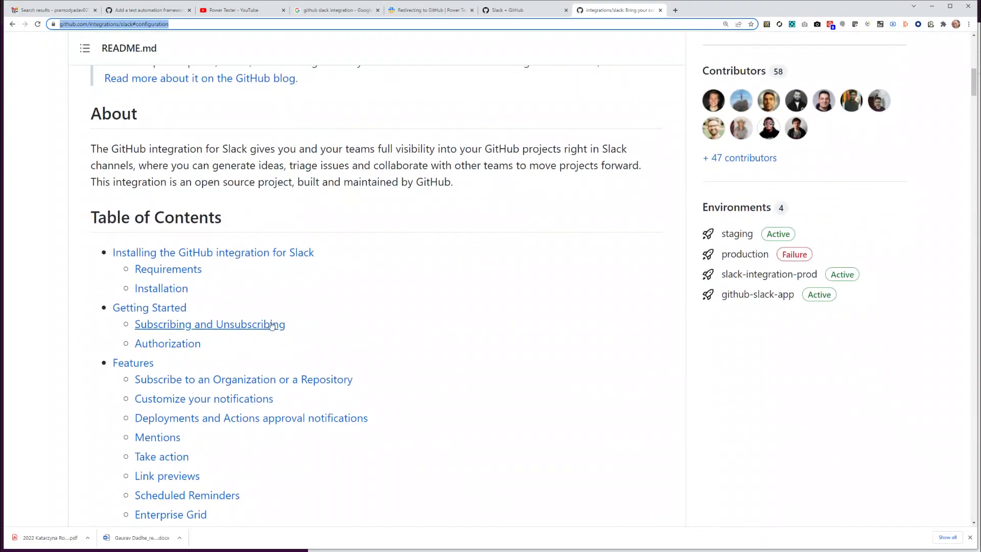
pyautogui.scroll(-1, 290, 329)
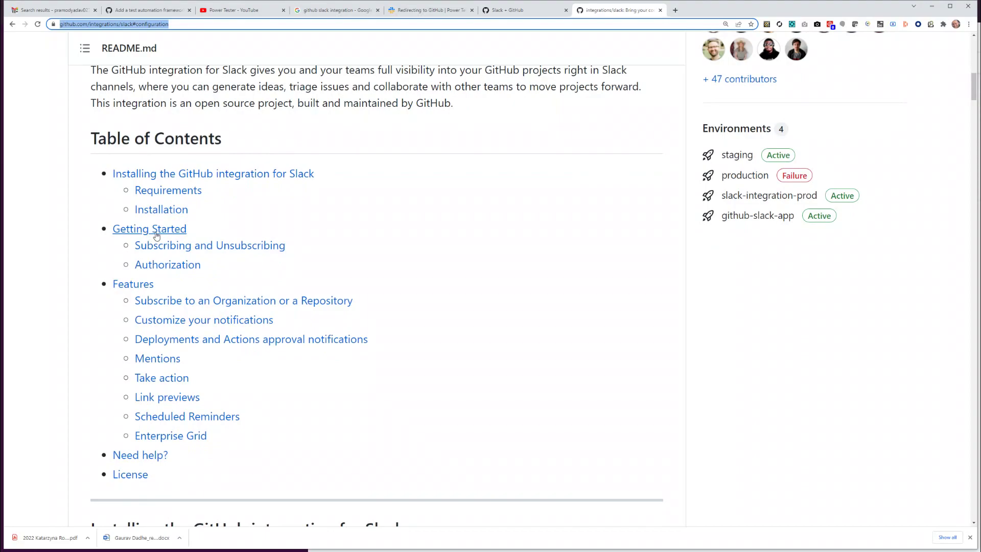
pyautogui.click(185, 249)
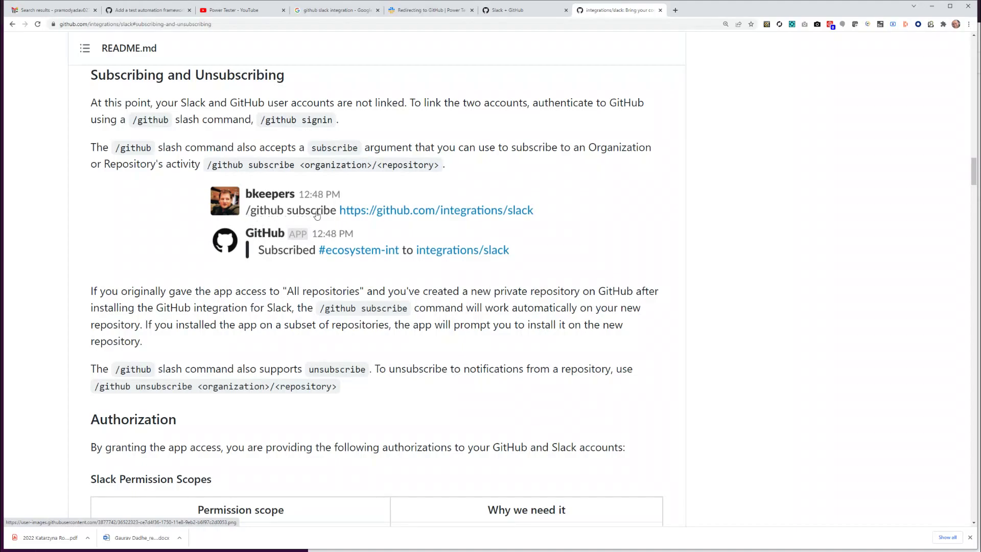
# Examine the README's Customize your notifications section for features enabled and disabled by default, including reviews
pyautogui.scroll(-1, 366, 247)
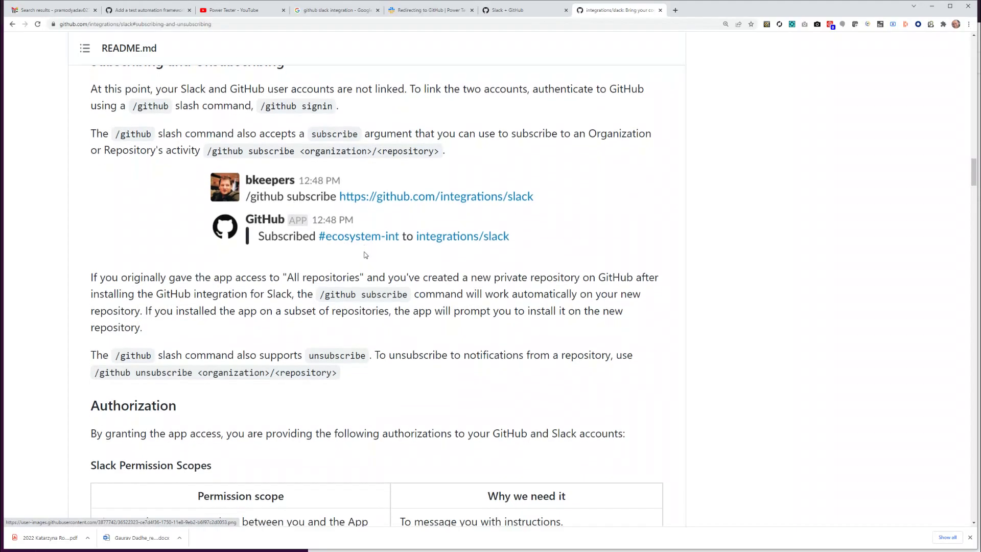
pyautogui.scroll(-10, 365, 250)
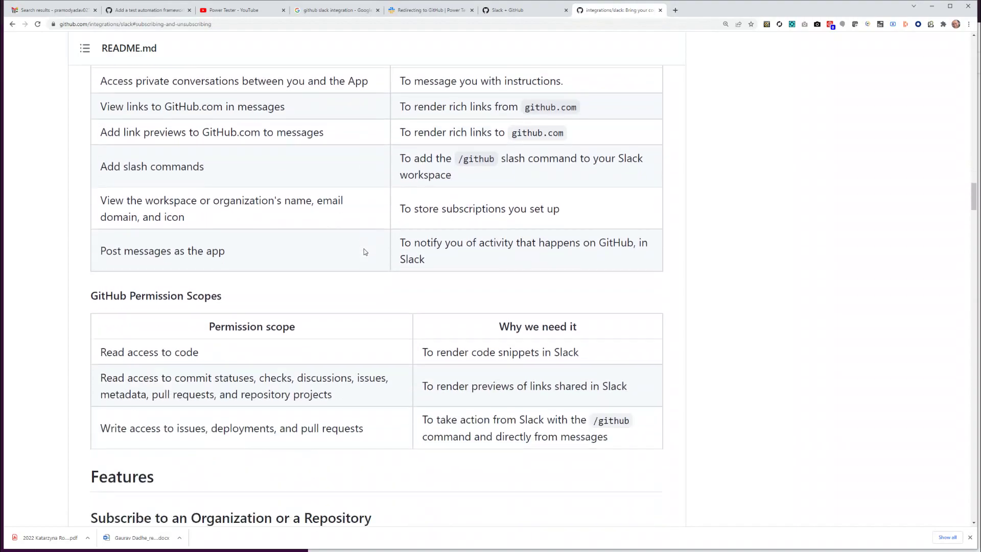
pyautogui.scroll(-5, 366, 251)
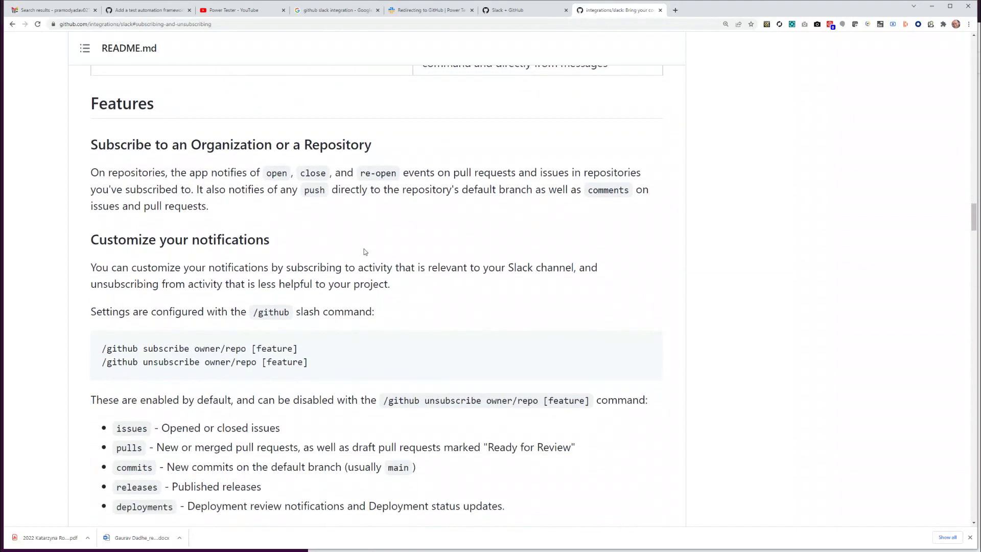
pyautogui.scroll(-1, 277, 295)
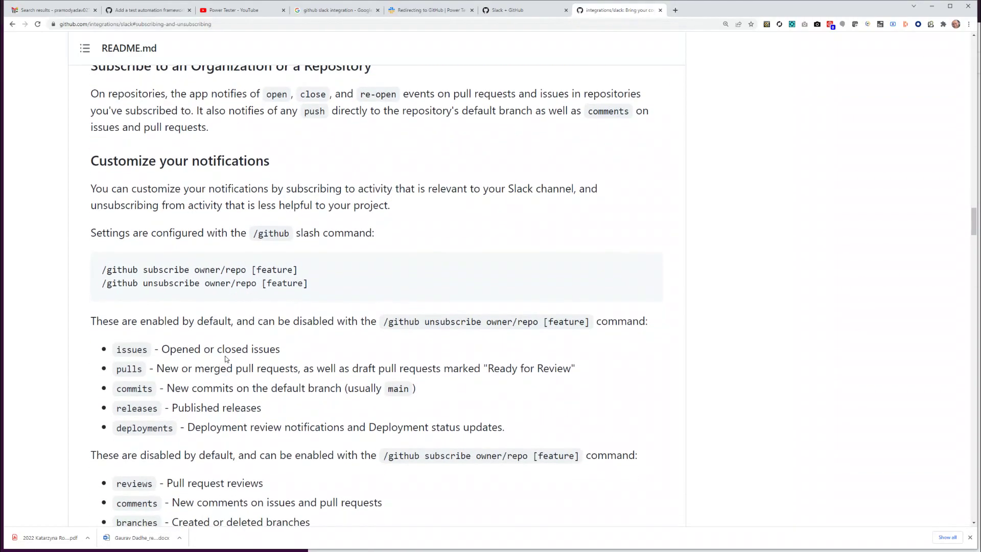
pyautogui.moveTo(100, 321); pyautogui.dragTo(368, 323)
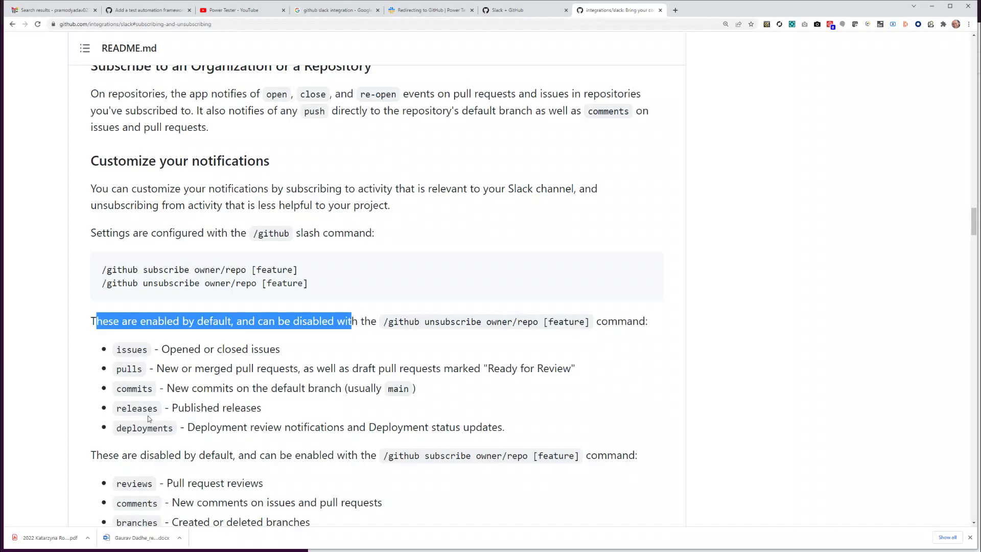
pyautogui.scroll(-2, 208, 433)
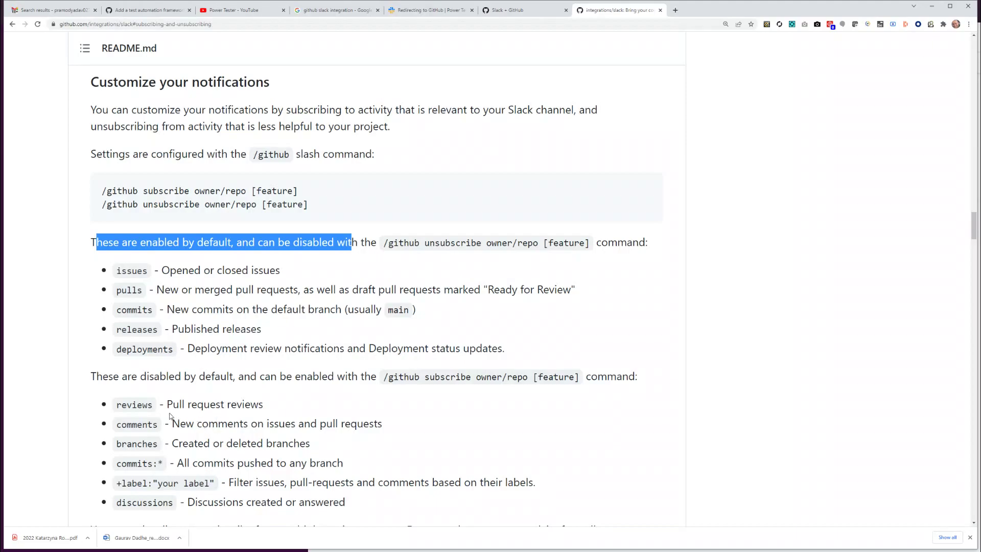
pyautogui.moveTo(153, 408); pyautogui.dragTo(115, 409)
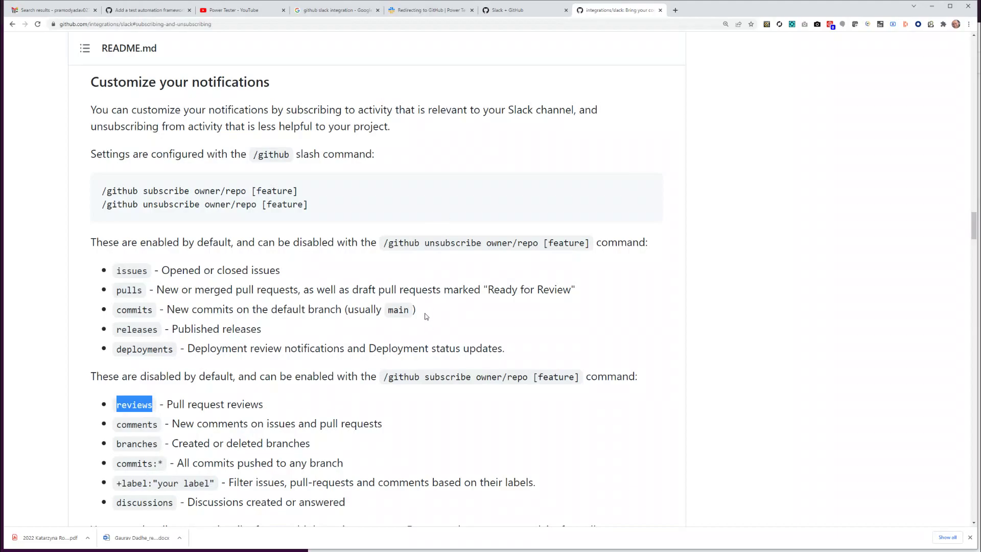
# Switch to Slack and send /github subscribe with the zero repository's URL and "reviews, branches" in the zero channel
pyautogui.hotkey('alt', 'Tab')
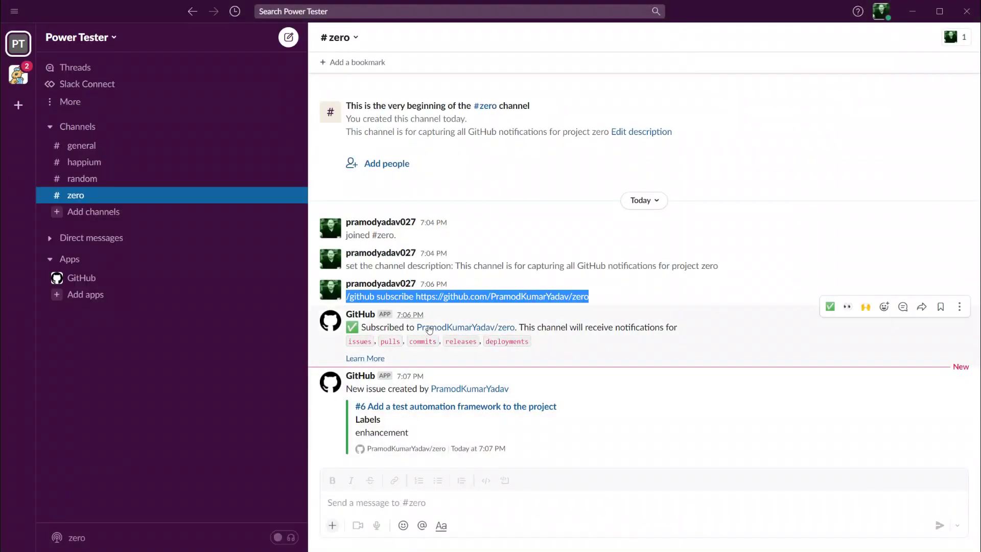
pyautogui.click(357, 509)
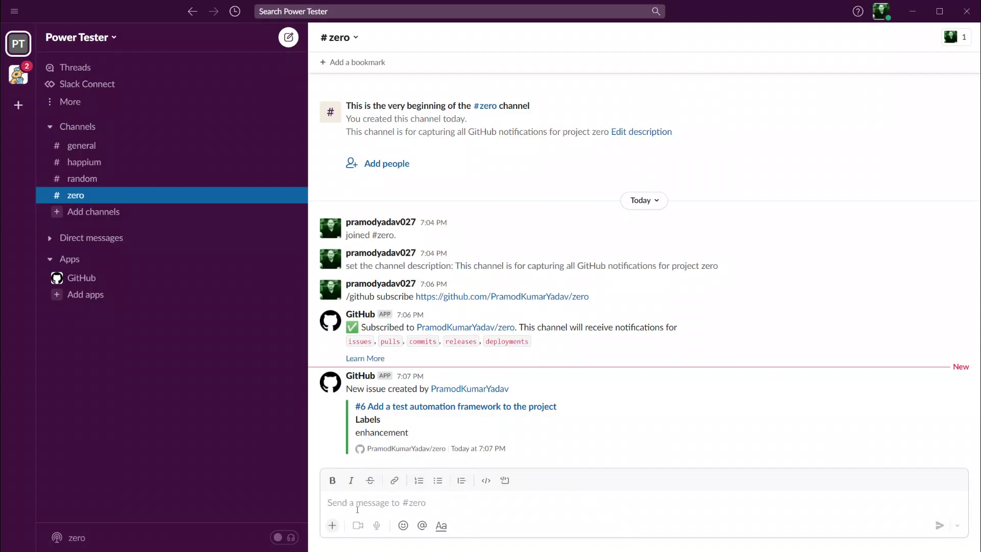
pyautogui.write('/github subscribe https://github.com/PramodKumarYadav/zero')
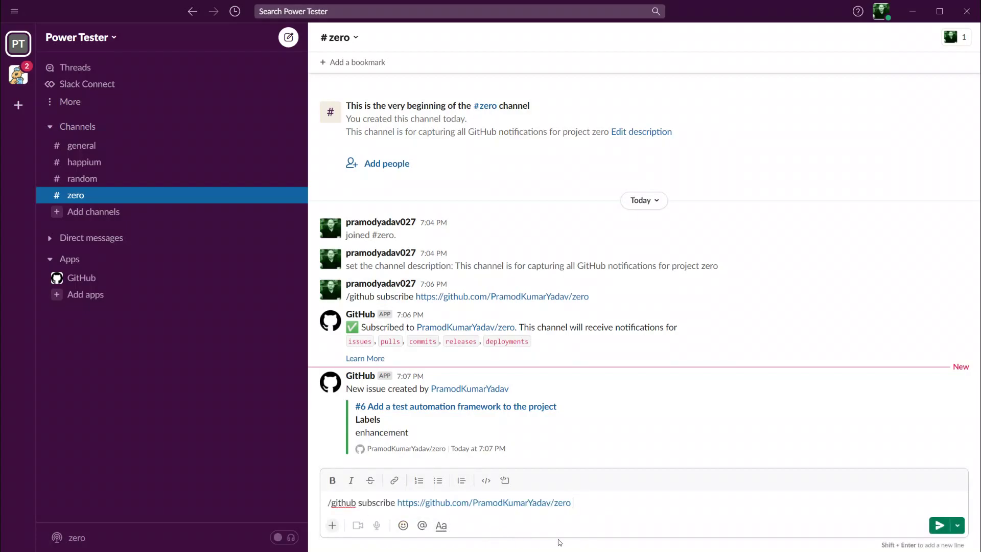
pyautogui.write('reviews, branches')
pyautogui.press('Return')
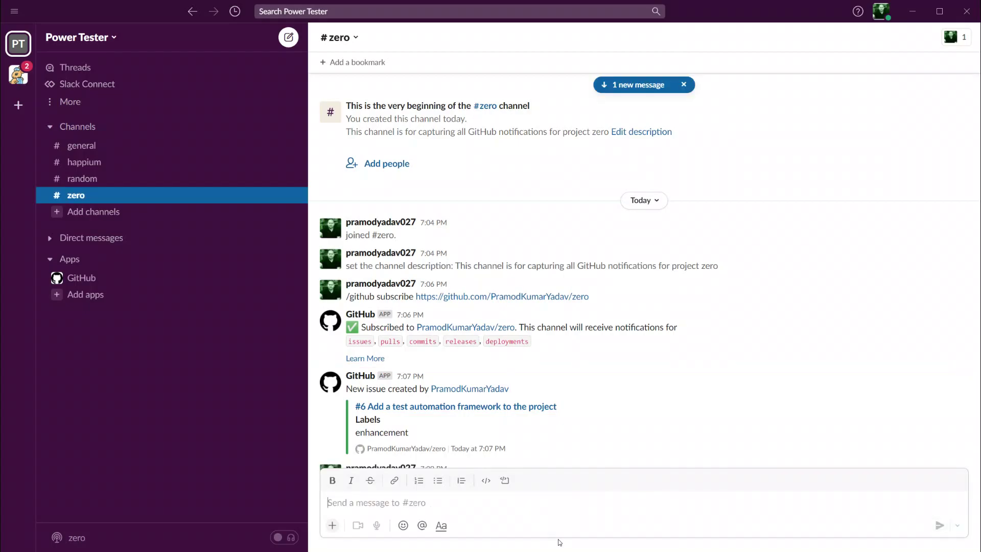
pyautogui.scroll(-2, 583, 434)
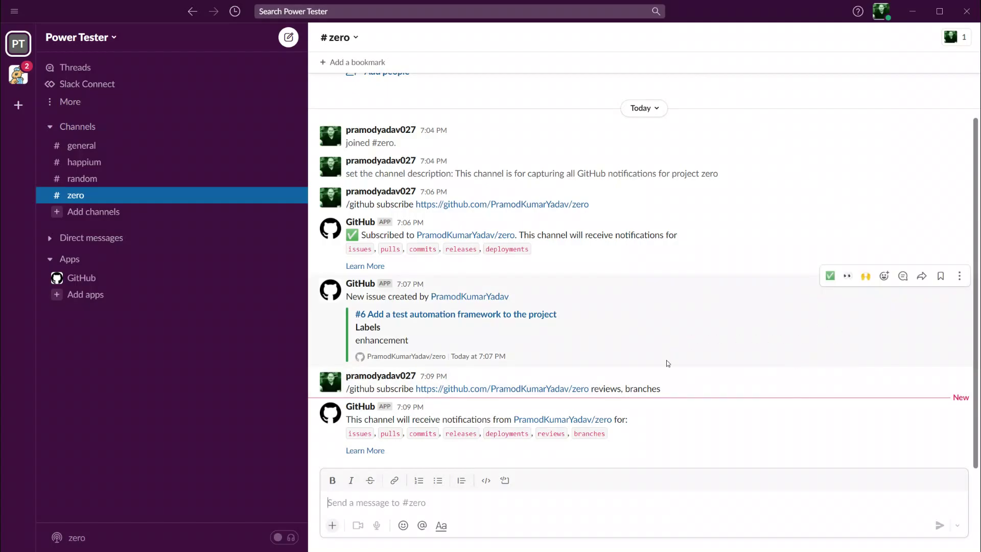
# Reuse the sent subscribe command for commits, change it to /github unsubscribe with the zero repository's URL and "commits", and send it
pyautogui.moveTo(665, 389); pyautogui.dragTo(346, 389)
pyautogui.moveTo(625, 388); pyautogui.dragTo(346, 388)
pyautogui.hotkey('ctrl', 'c')
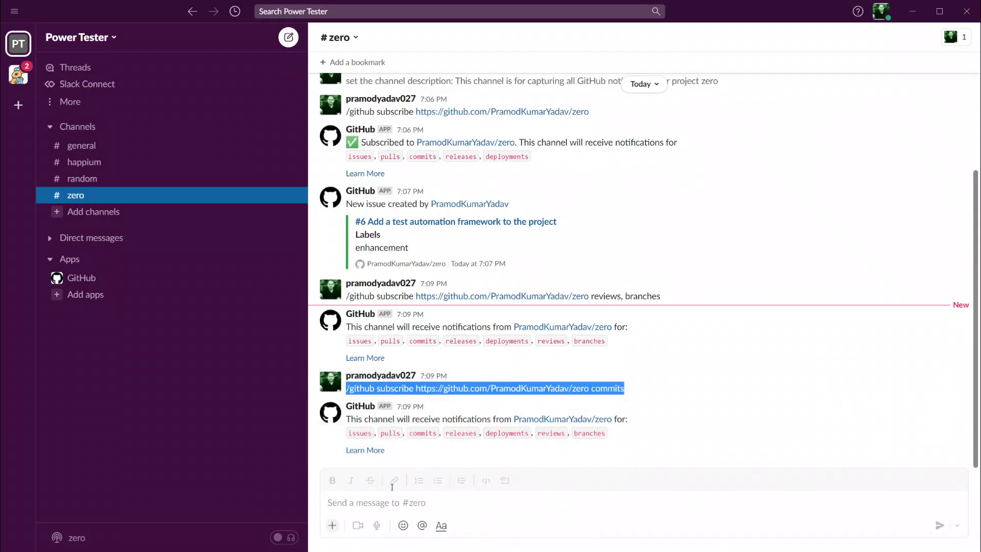
pyautogui.click(355, 506)
pyautogui.hotkey('ctrl', 'v')
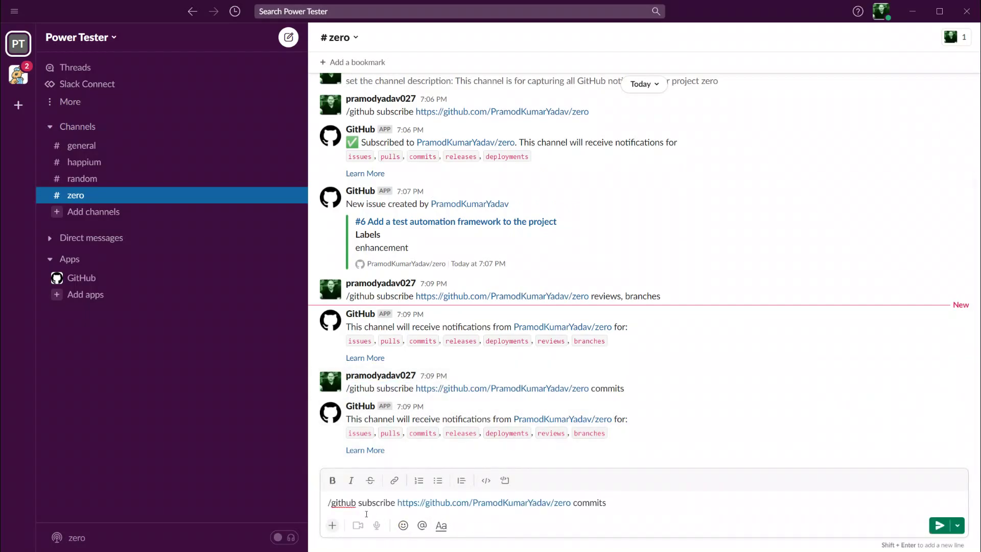
pyautogui.click(359, 503)
pyautogui.write('un')
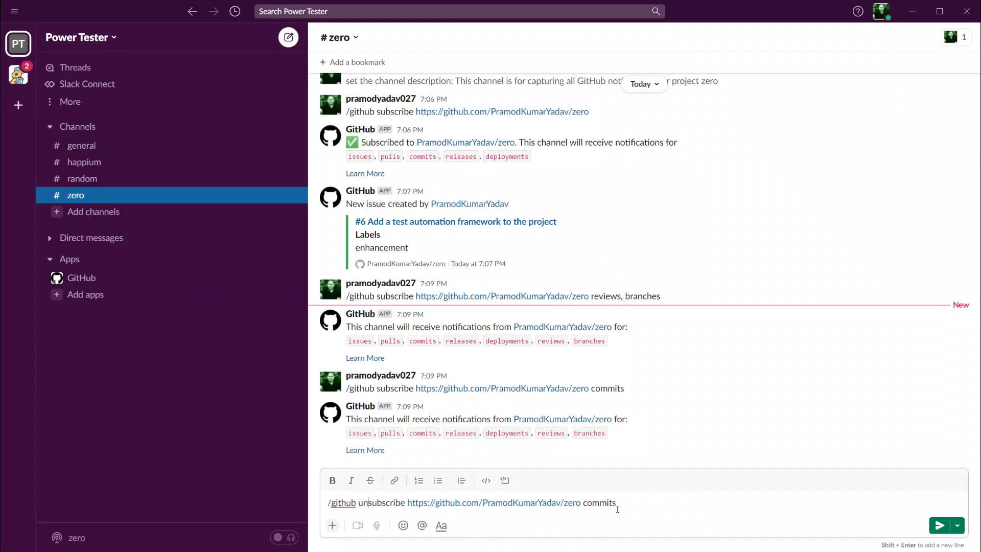
pyautogui.press('Return')
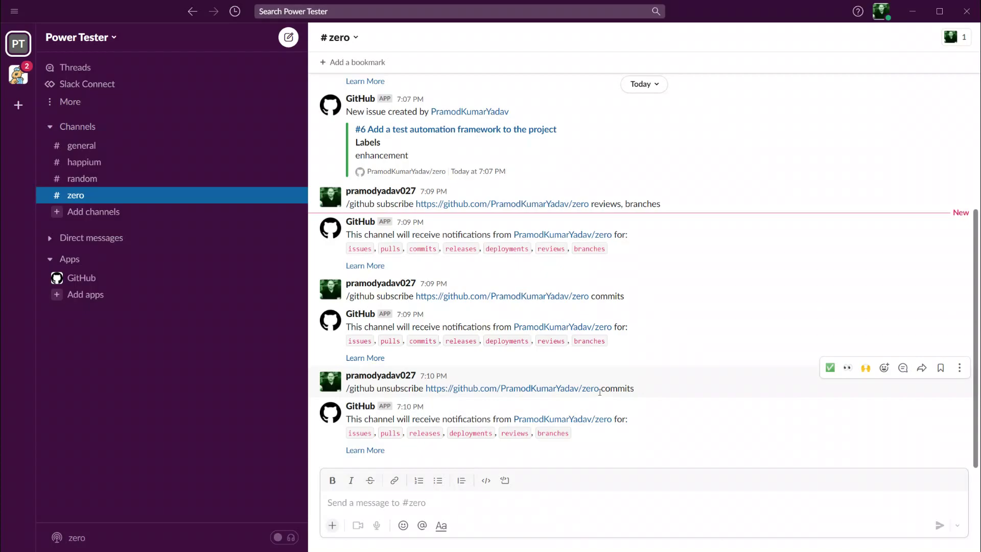
# Copy the sent /github unsubscribe command with the zero repository's URL, leaving out "commits", into the zero channel's message box
pyautogui.moveTo(601, 389); pyautogui.dragTo(346, 389)
pyautogui.hotkey('ctrl', 'c')
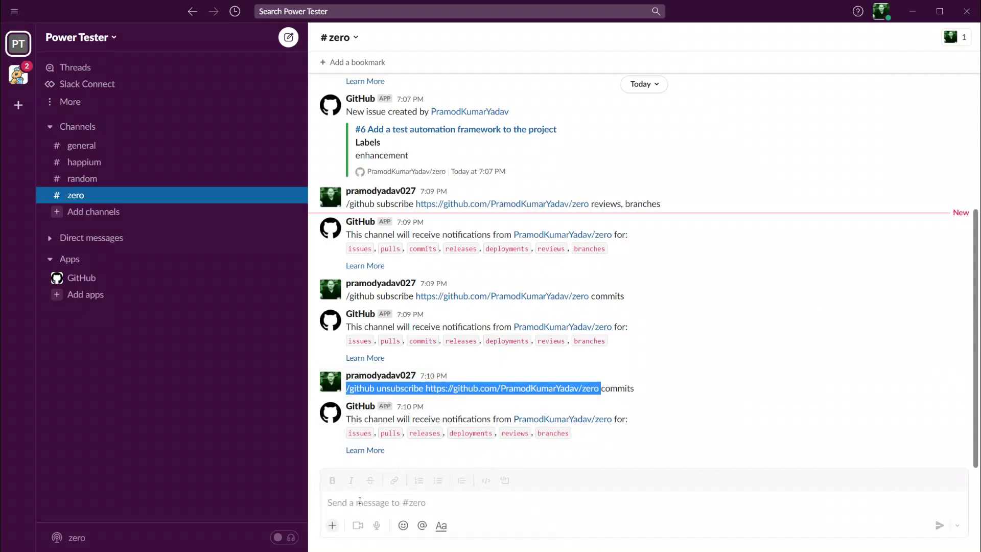
pyautogui.click(360, 501)
pyautogui.hotkey('ctrl', 'v')
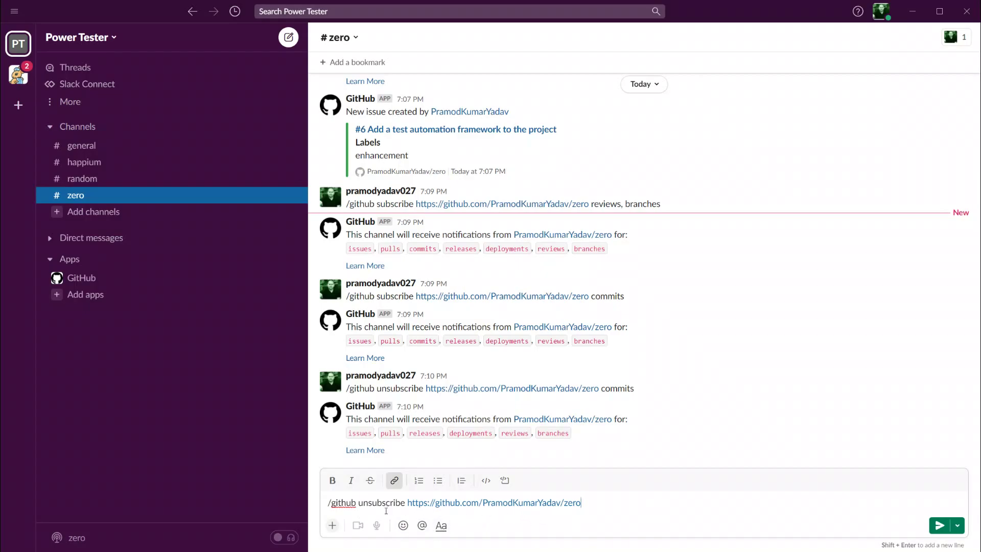